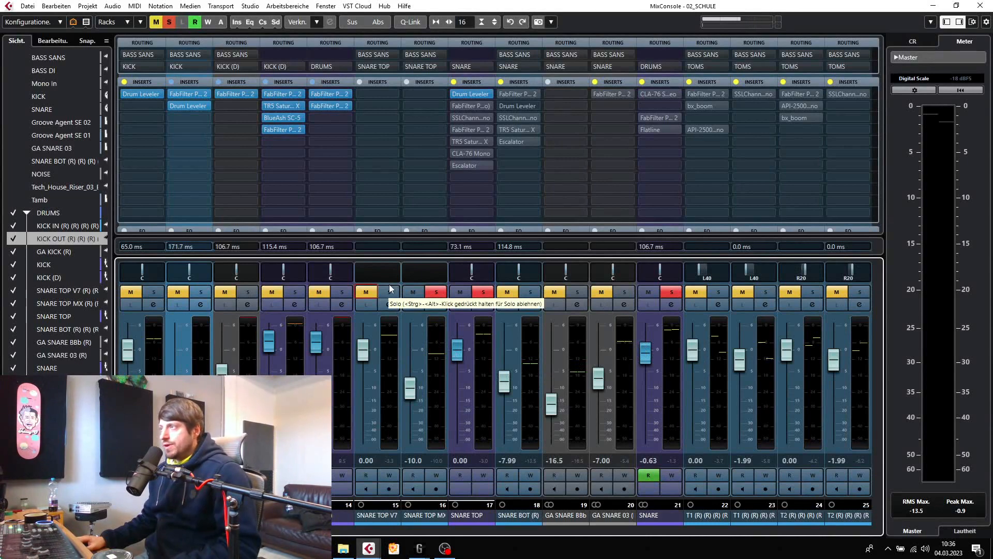
# - Play with the snare mics soloed, raising SNARE TOP MX to about 0 dB and soloing SNARE TOP V7
pyautogui.moveTo(433, 530); pyautogui.dragTo(144, 517)
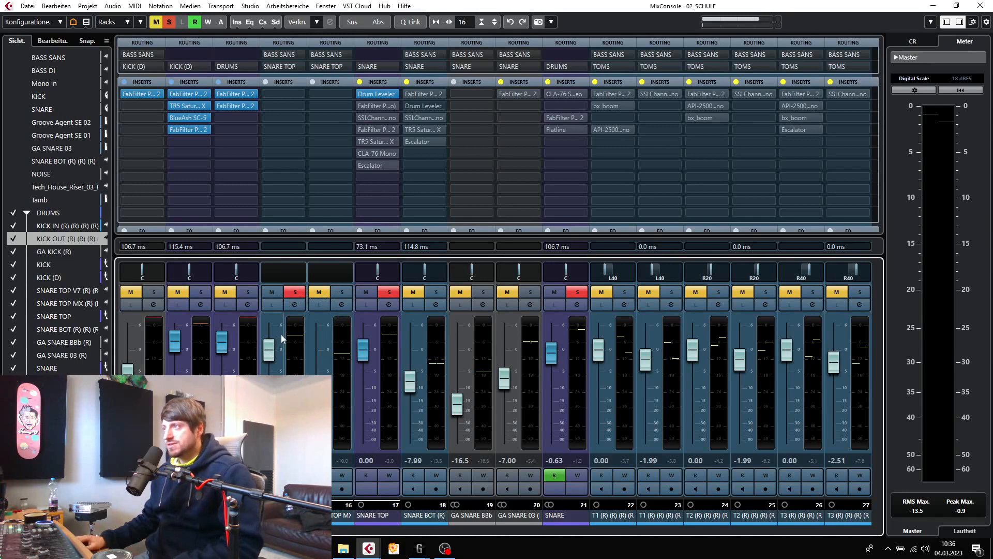
pyautogui.press('space')
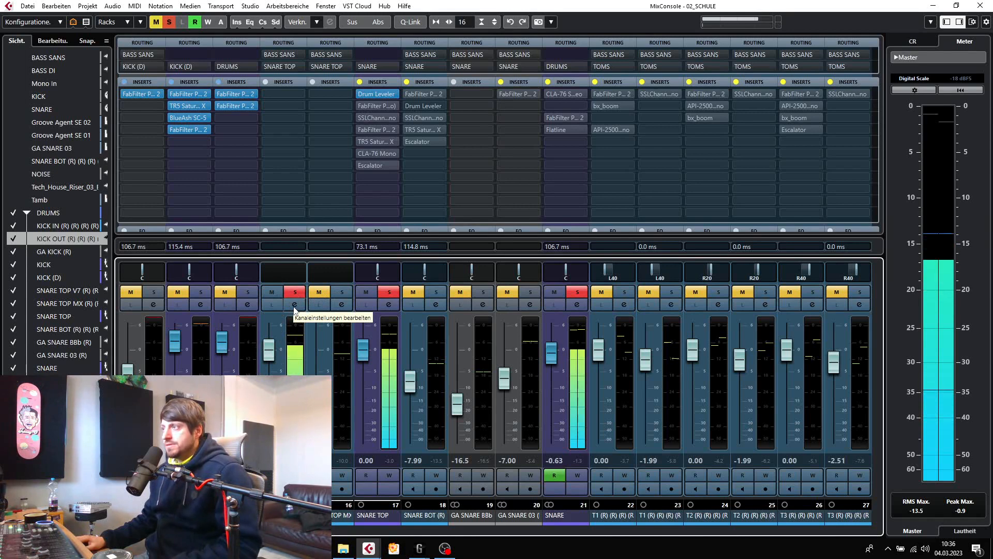
pyautogui.click(295, 292)
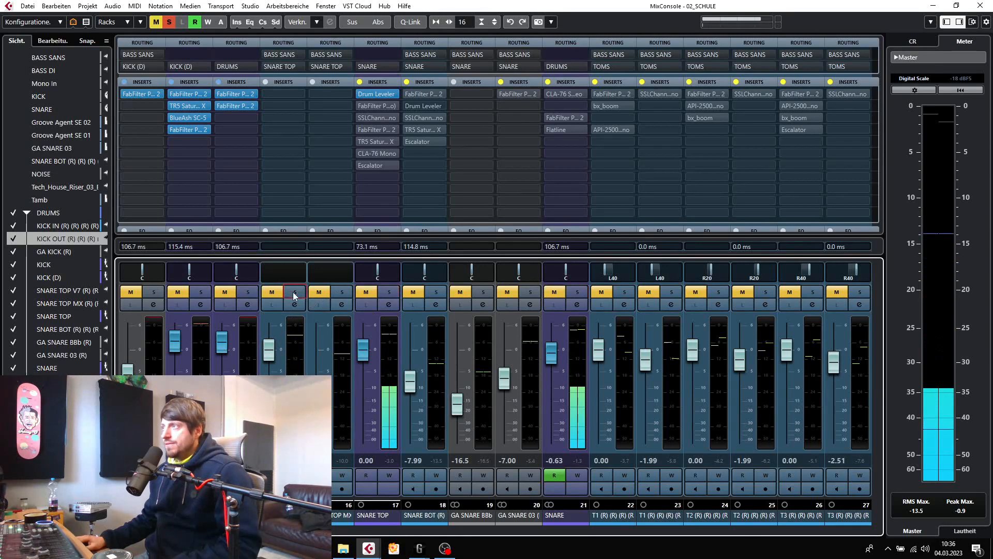
pyautogui.click(342, 291)
pyautogui.click(379, 360)
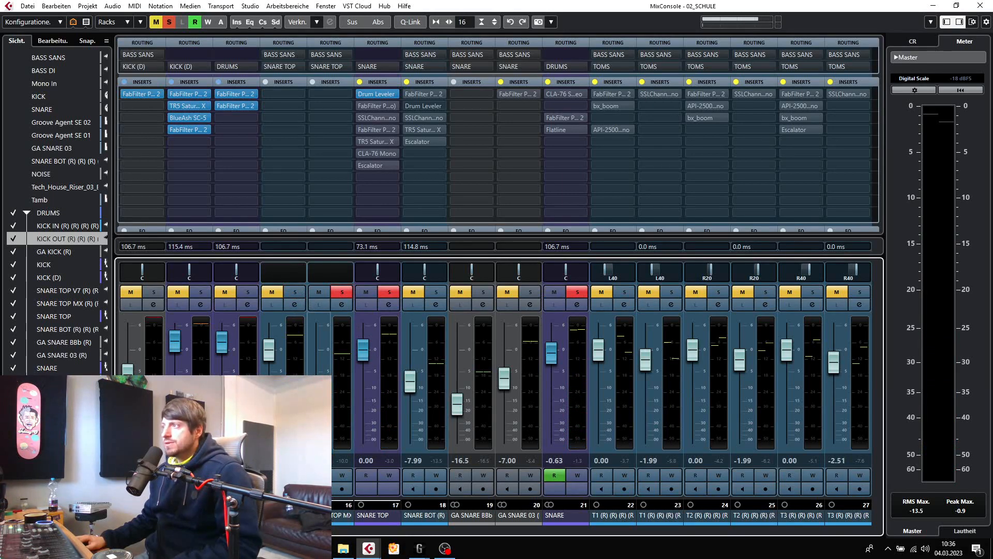
pyautogui.moveTo(317, 435); pyautogui.dragTo(321, 356)
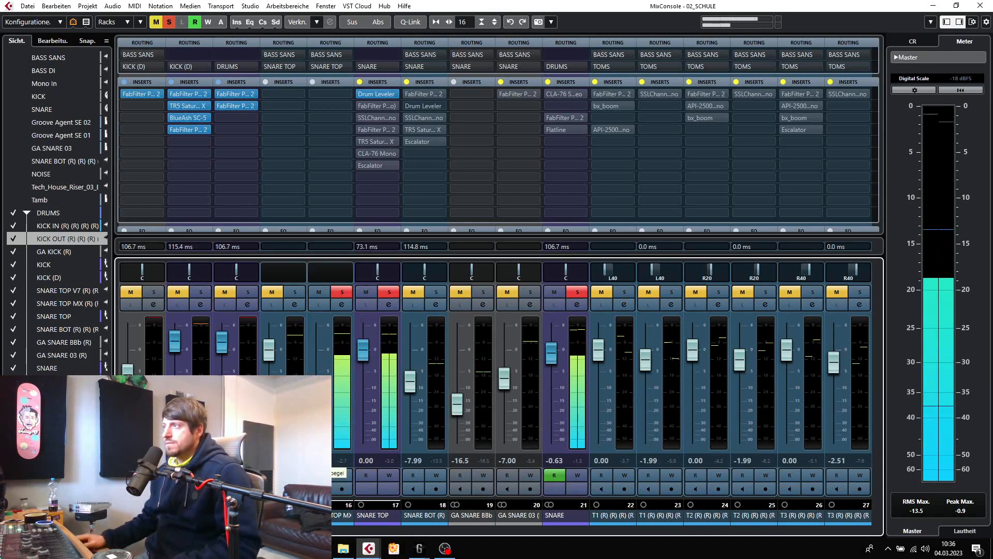
pyautogui.click(294, 292)
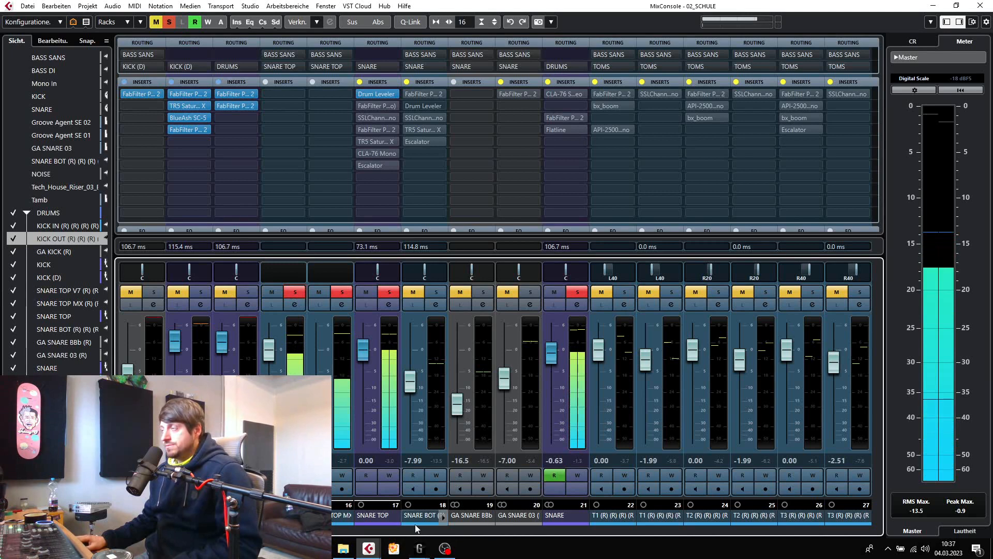
pyautogui.click(341, 304)
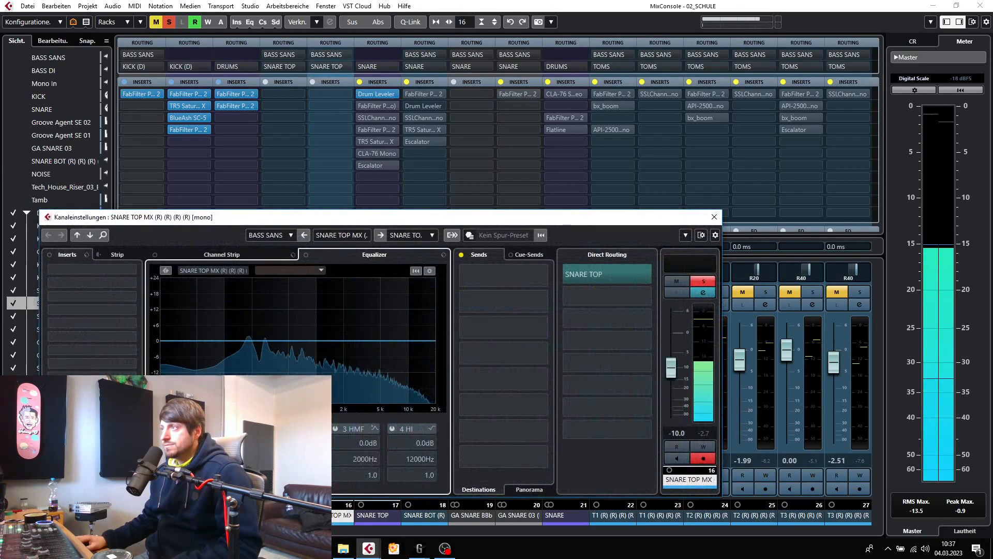
pyautogui.click(708, 217)
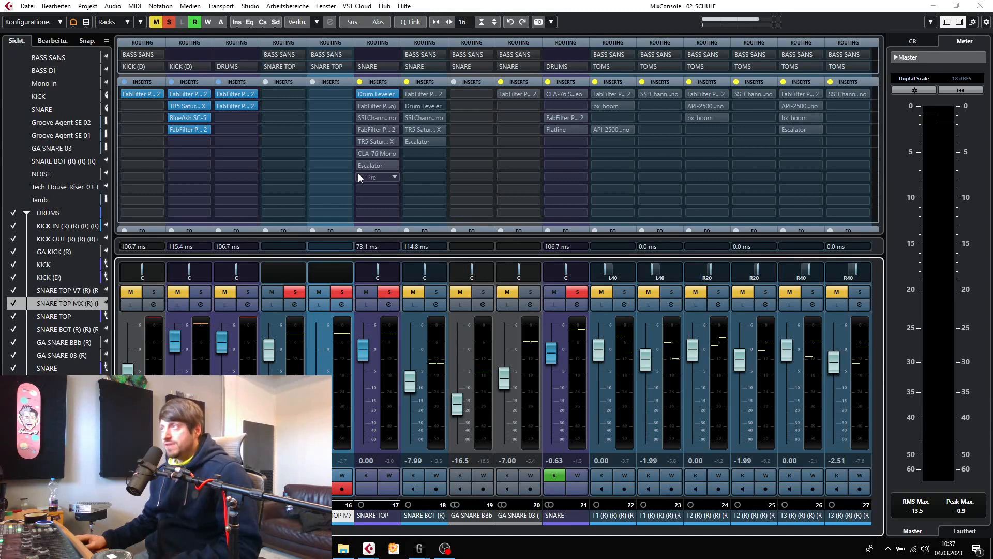
pyautogui.click(363, 106)
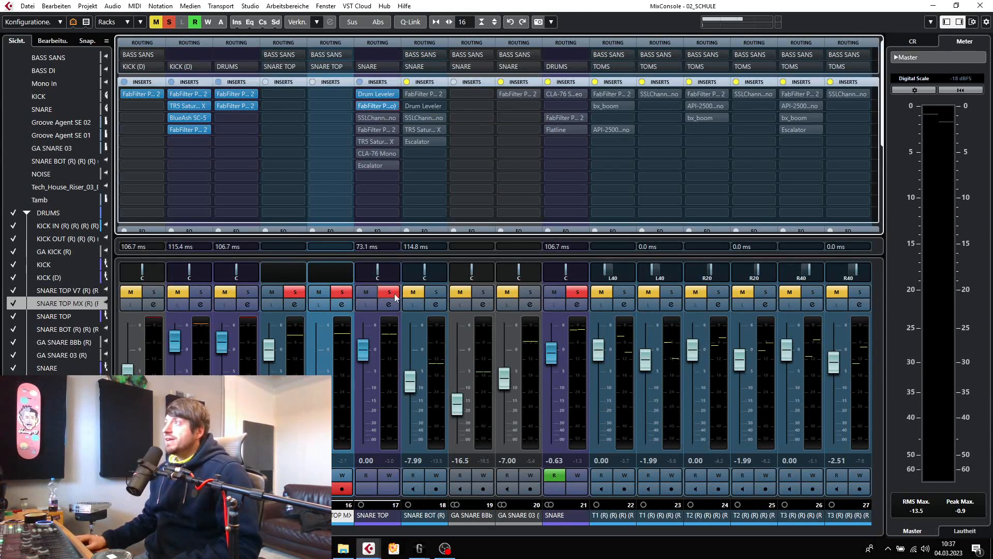
pyautogui.click(370, 107)
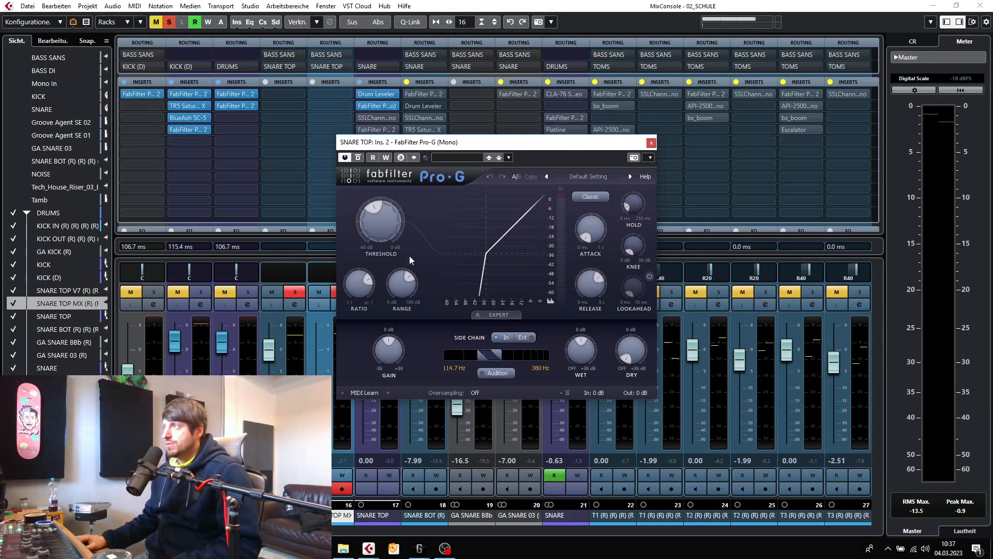
pyautogui.press('space')
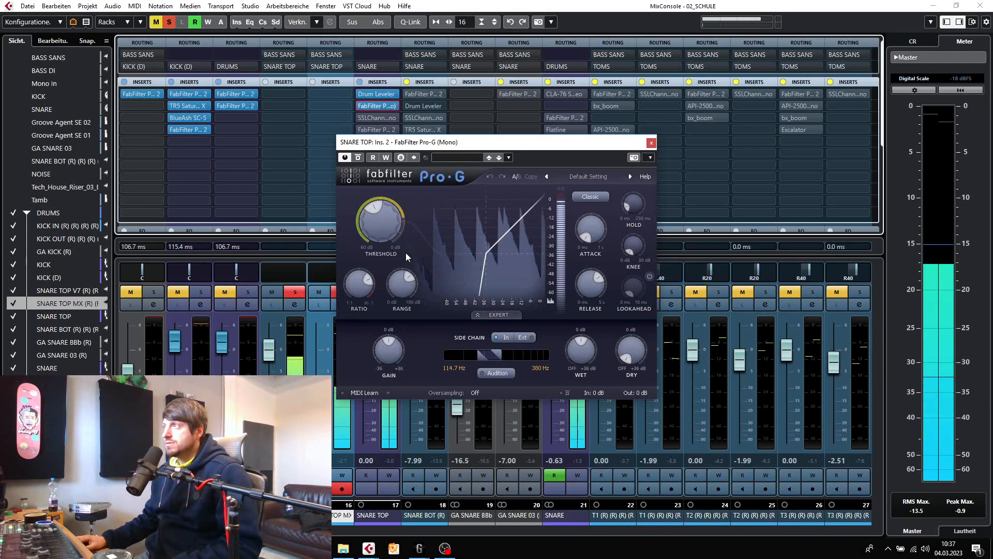
pyautogui.press('space')
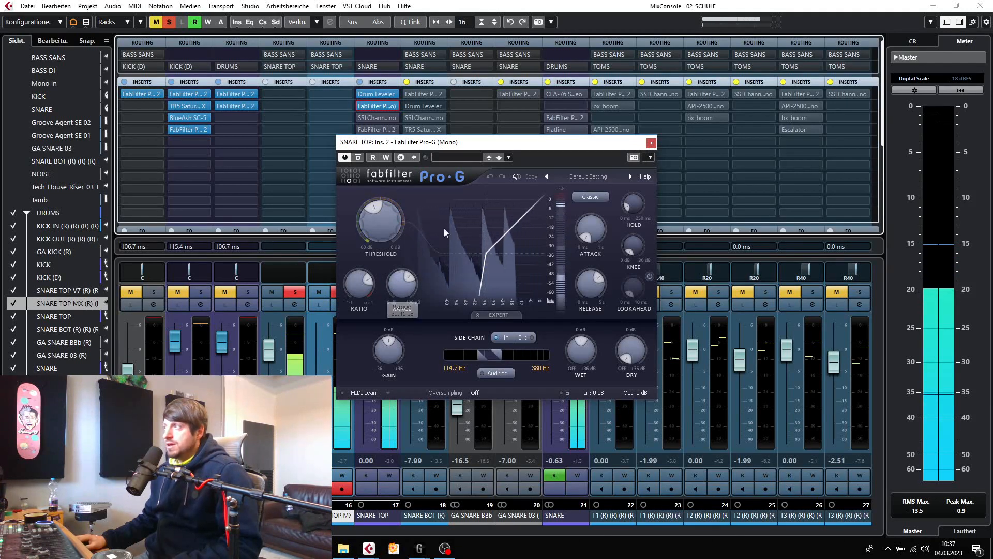
pyautogui.click(651, 144)
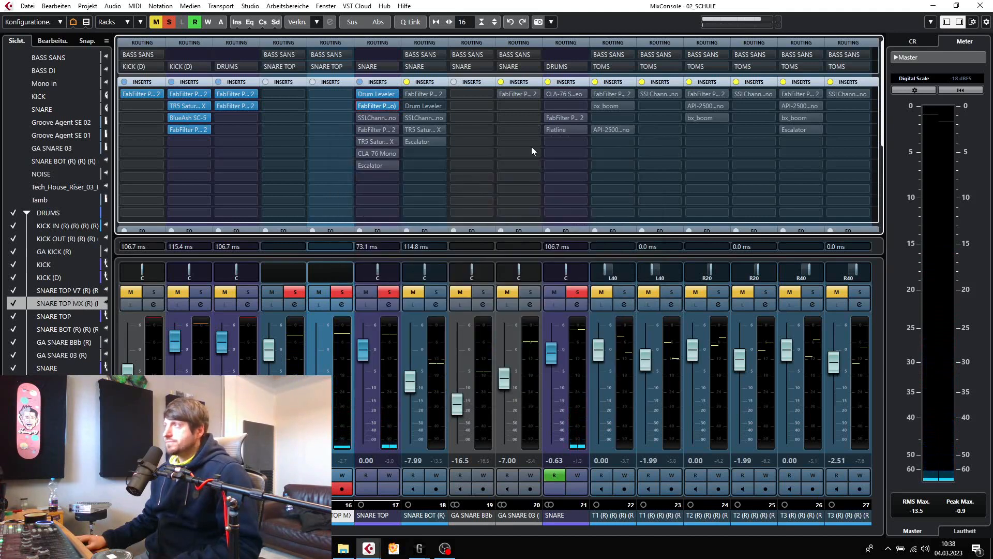
# - Audition SNARE TOP's SSLChannel strip during playback, then bypass it and close its editor
pyautogui.click(369, 117)
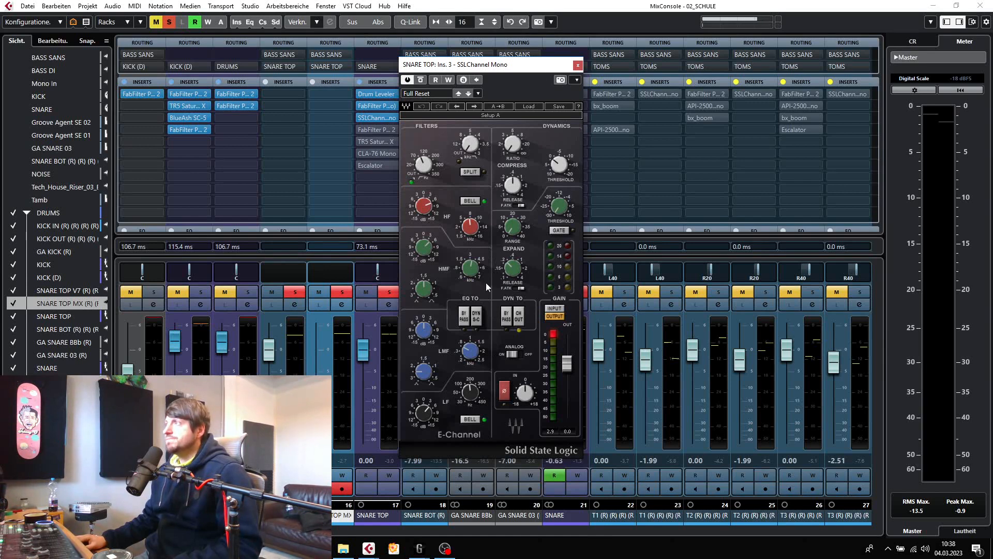
pyautogui.click(380, 332)
pyautogui.press('space')
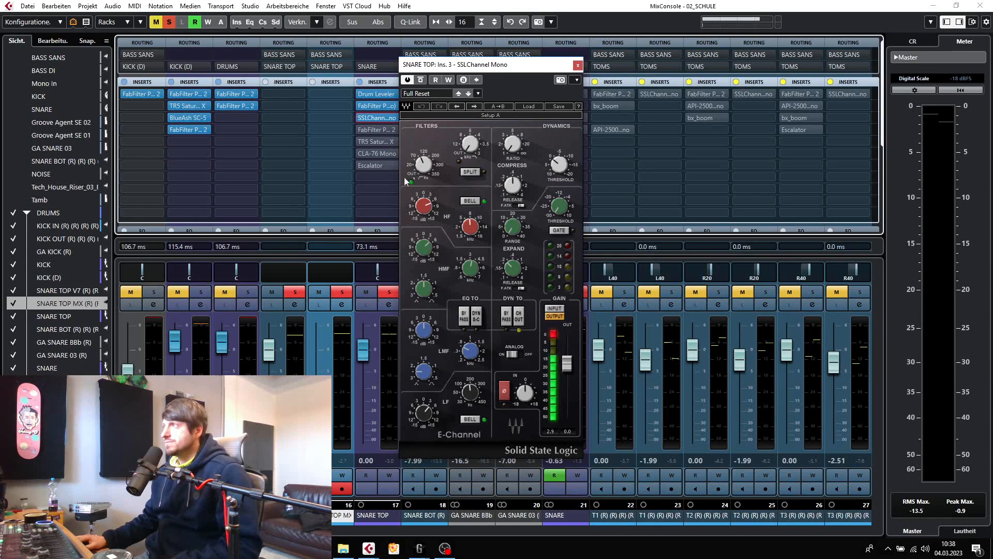
pyautogui.click(422, 80)
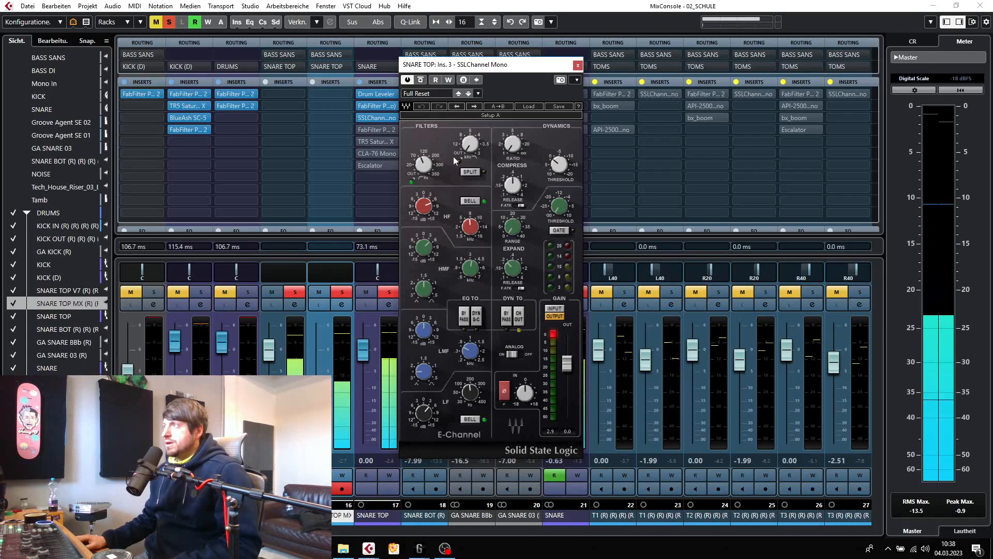
pyautogui.click(577, 65)
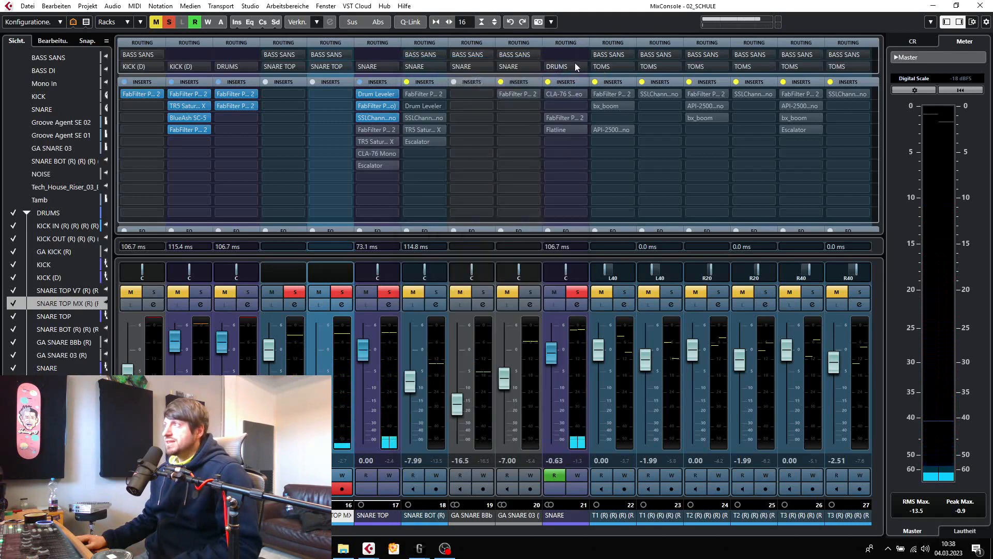
pyautogui.click(370, 130)
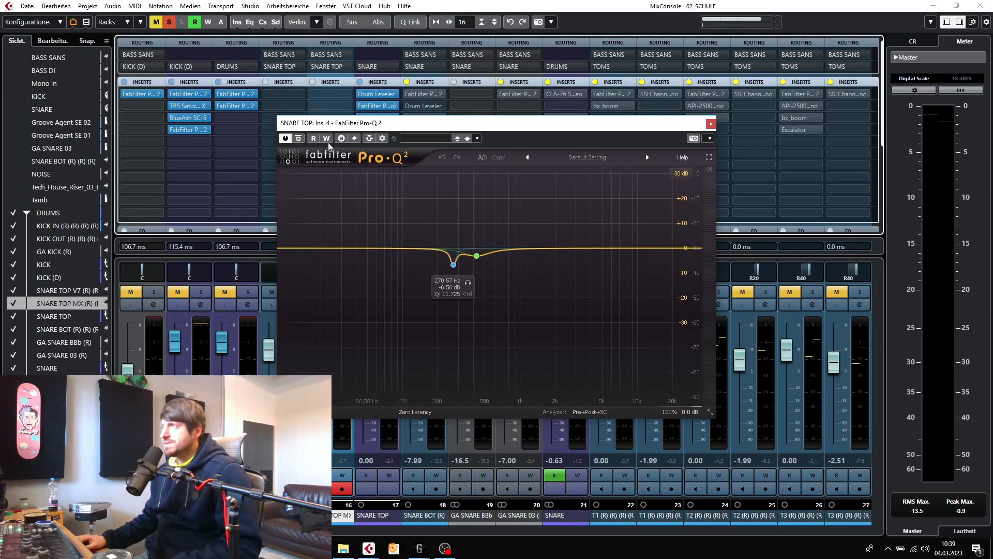
pyautogui.press('space')
pyautogui.click(299, 138)
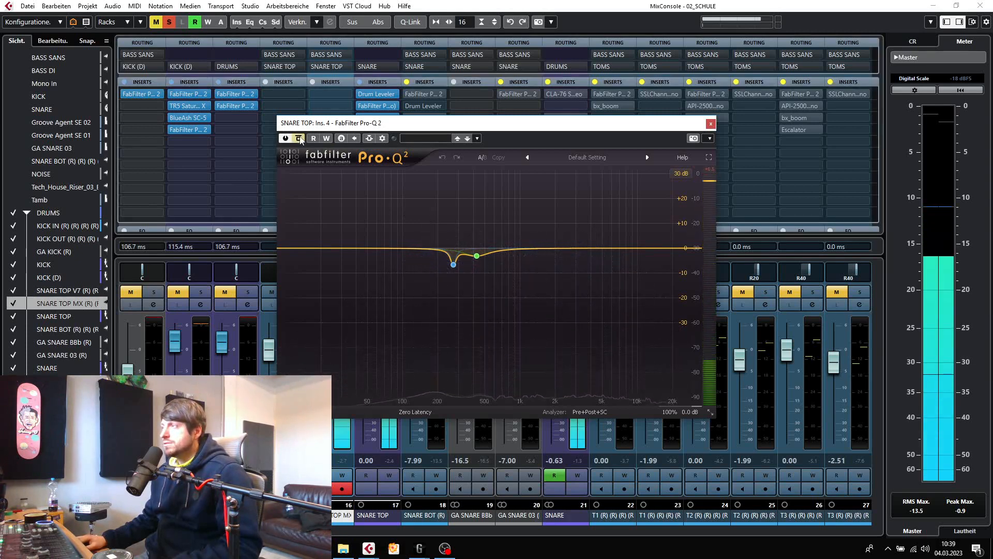
pyautogui.click(299, 138)
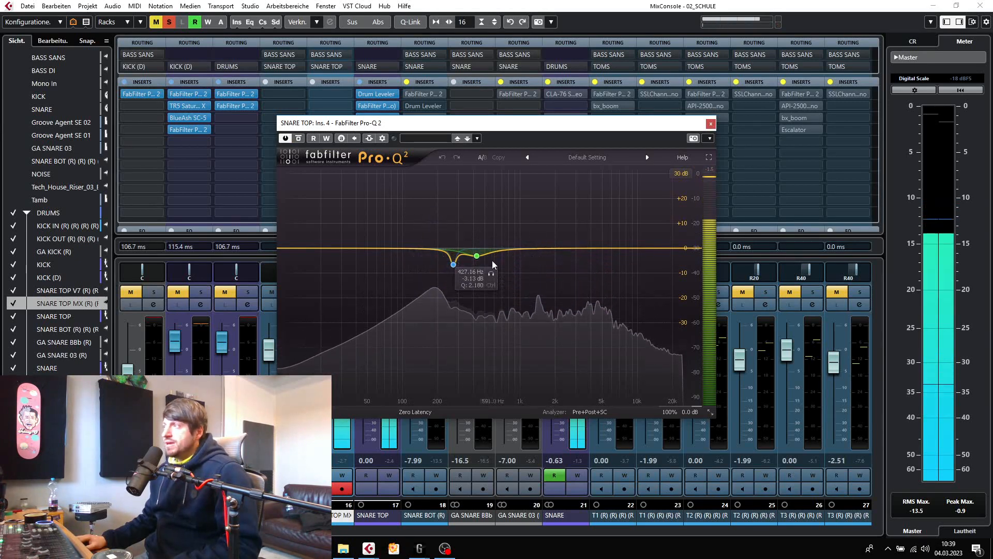
pyautogui.moveTo(457, 266)
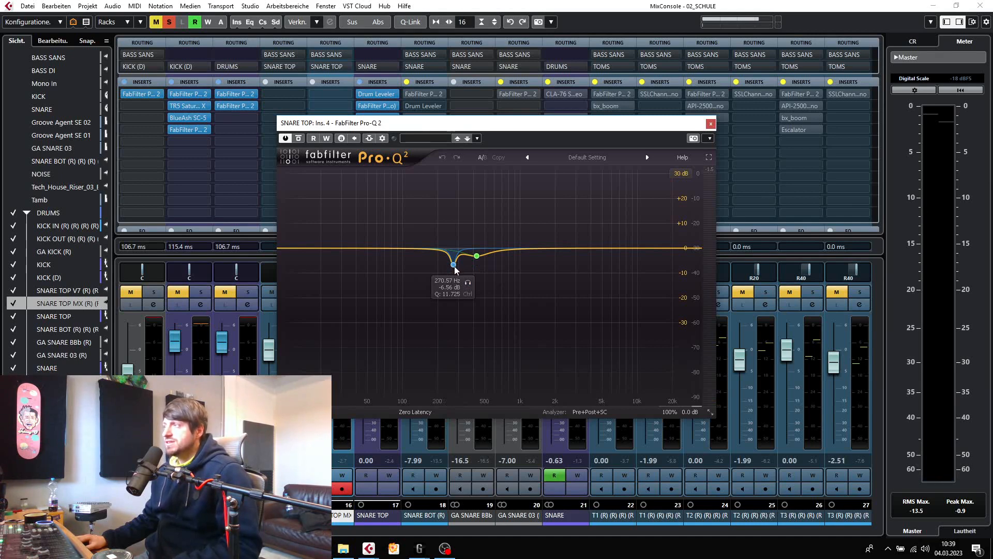
pyautogui.press('space')
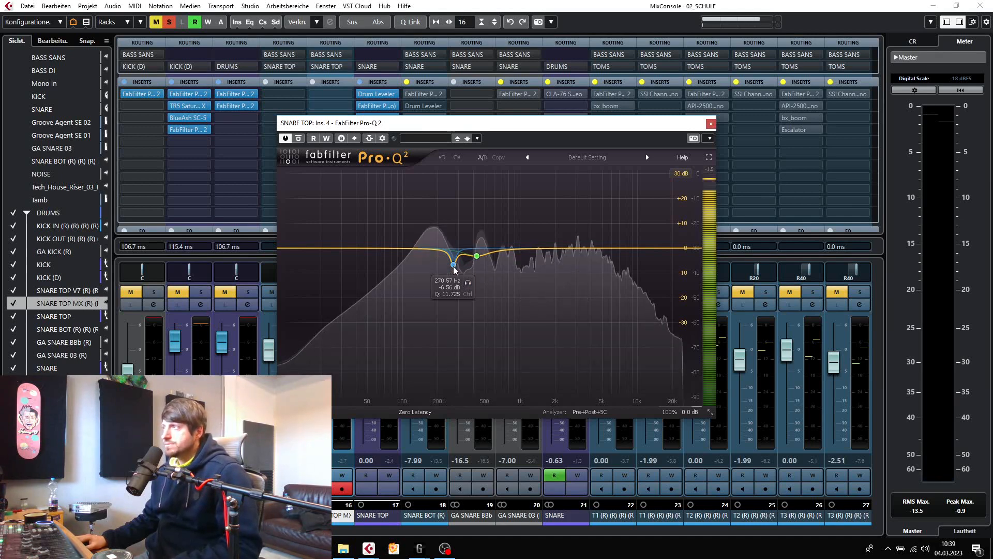
pyautogui.click(468, 283)
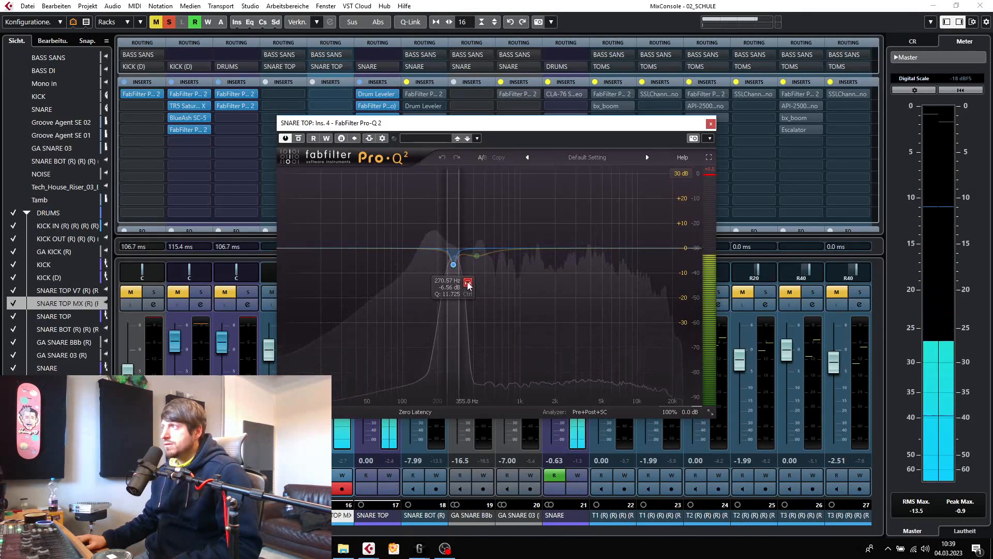
pyautogui.click(468, 284)
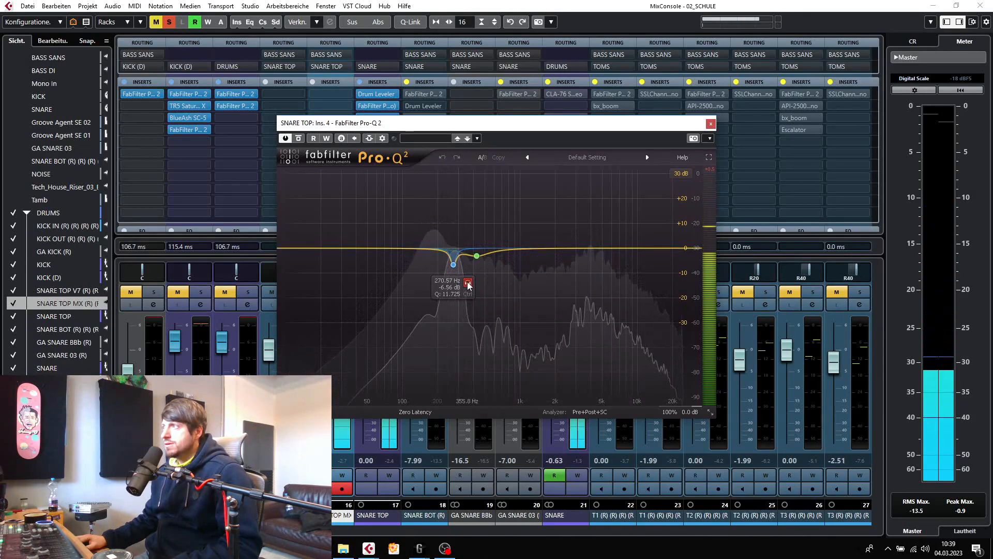
pyautogui.press('space')
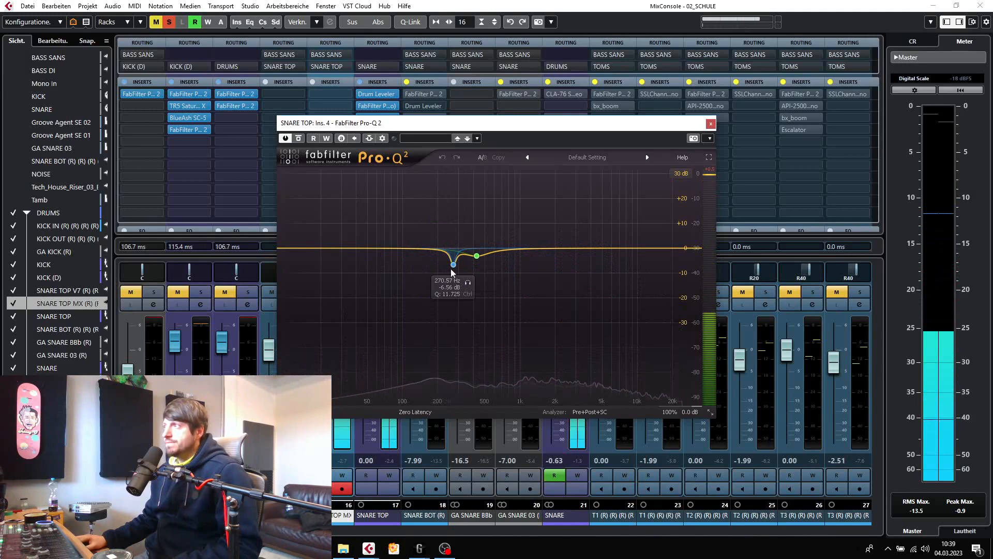
pyautogui.click(492, 273)
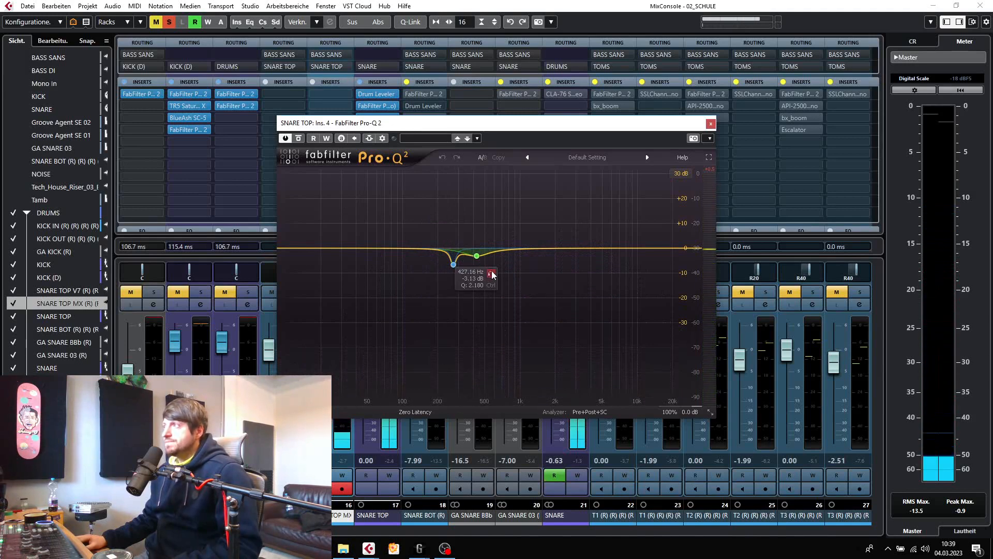
pyautogui.press('space')
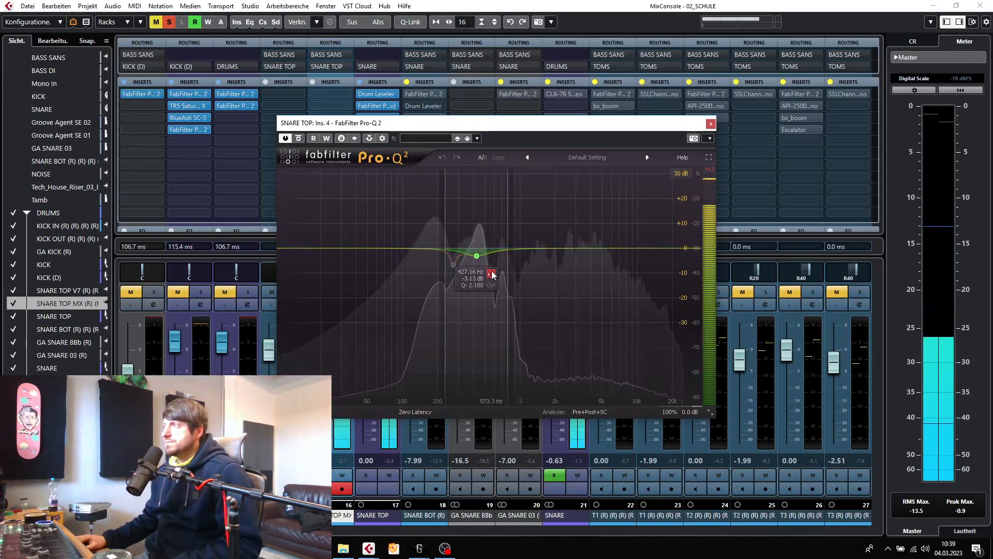
pyautogui.click(492, 273)
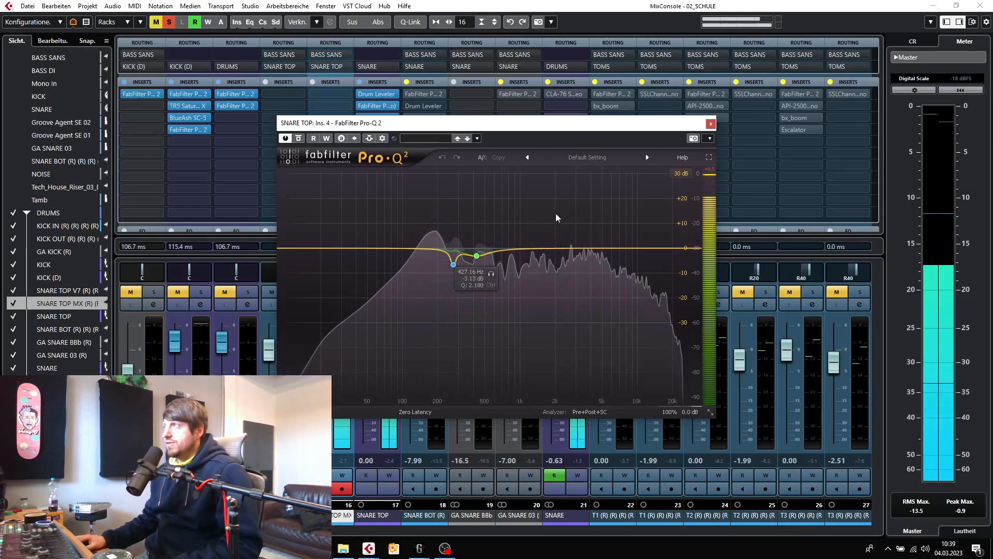
pyautogui.press('space')
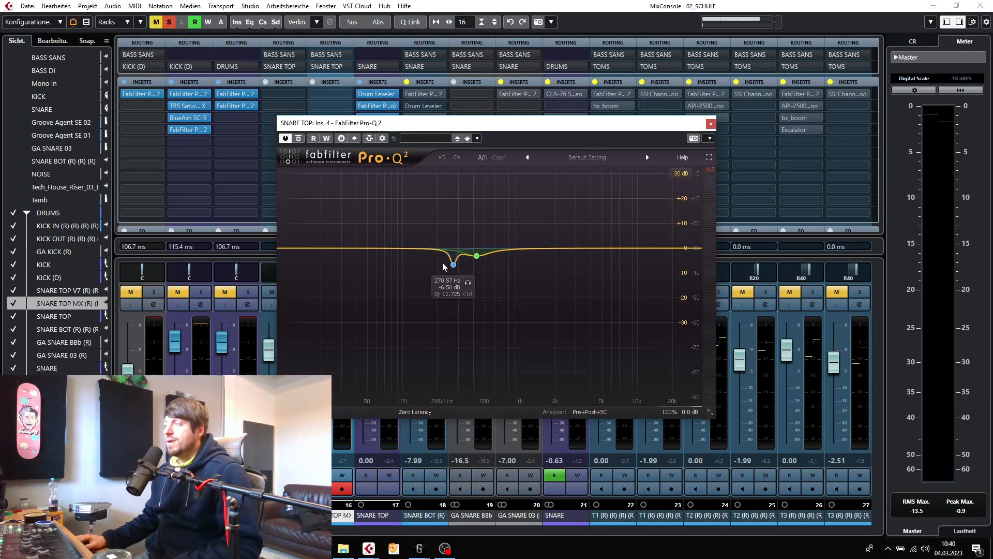
pyautogui.click(711, 124)
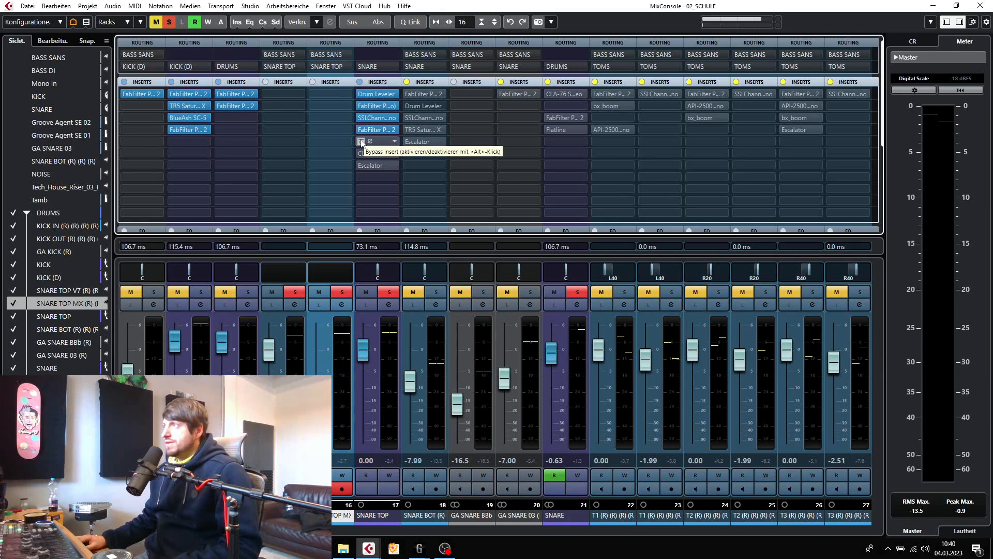
# - Audition Snare Top's TR5 Saturator X in playback, close it, and toggle the next insert's bypass
pyautogui.click(369, 140)
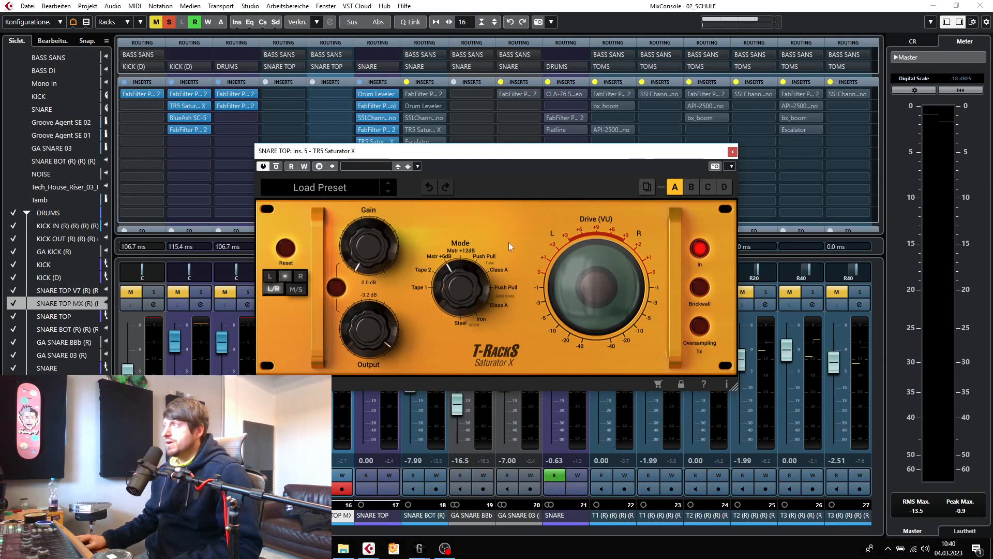
pyautogui.press('space')
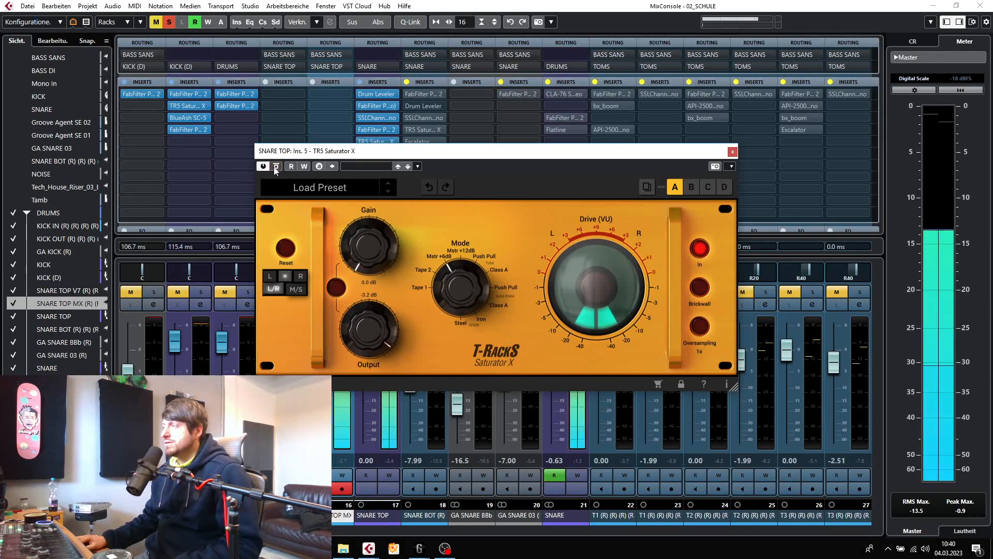
pyautogui.click(732, 151)
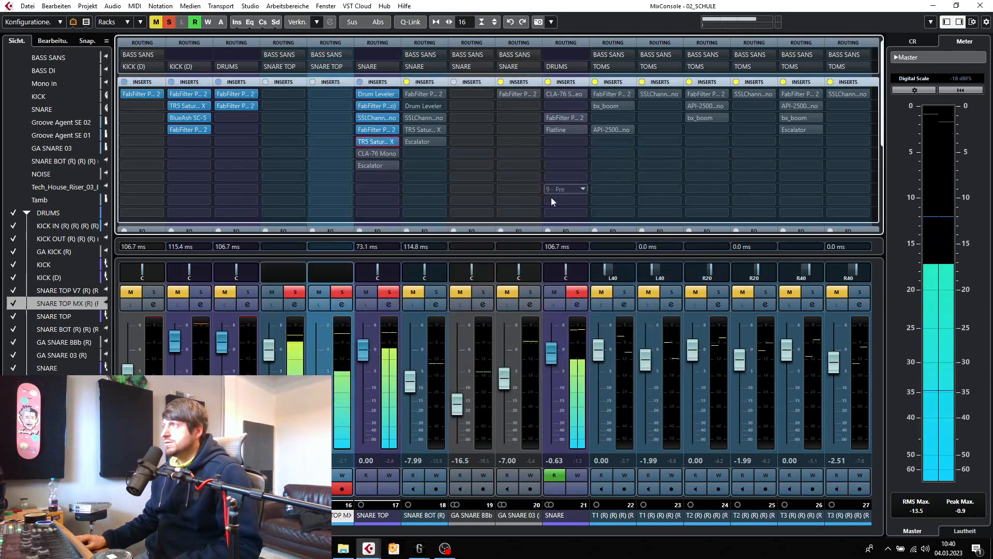
pyautogui.click(361, 154)
pyautogui.click(372, 153)
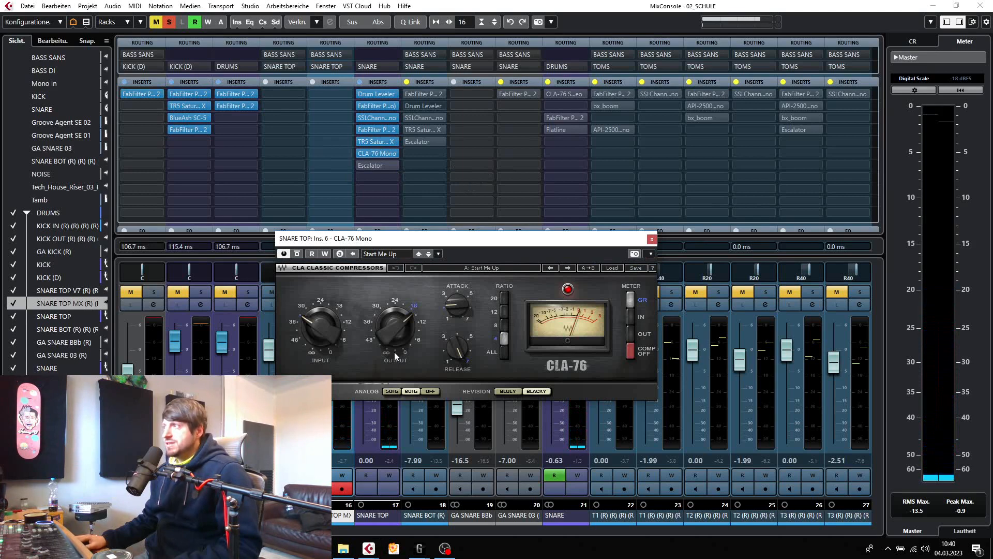
pyautogui.press('space')
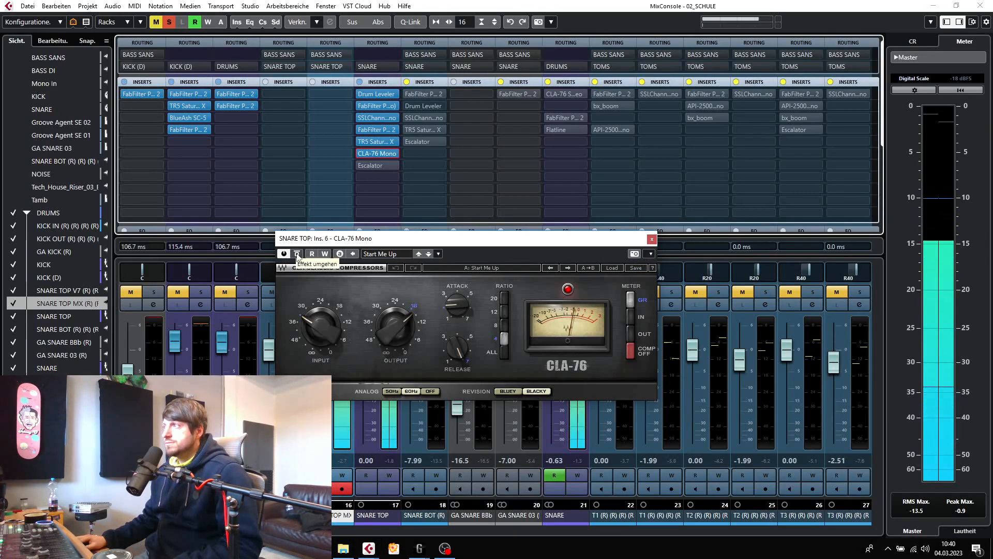
pyautogui.click(298, 254)
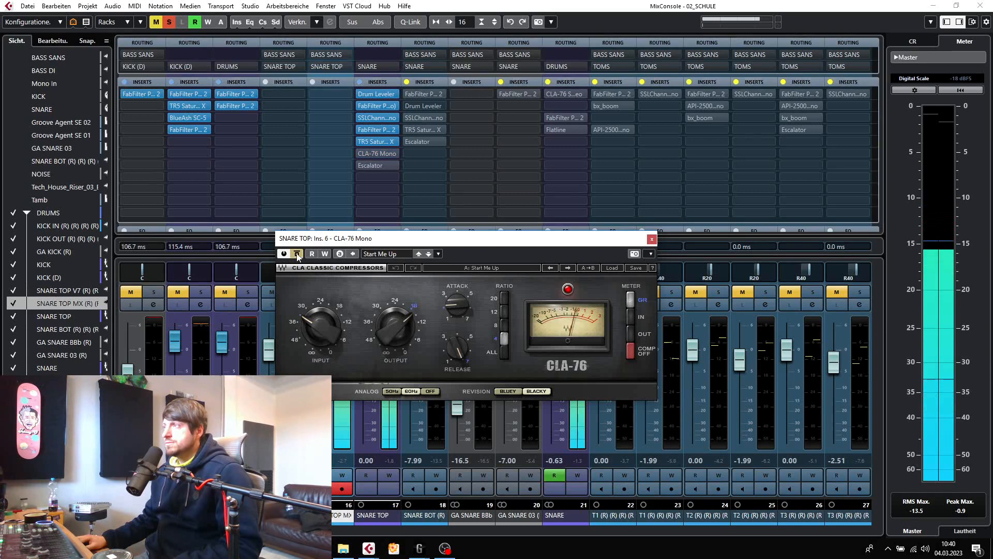
pyautogui.click(298, 254)
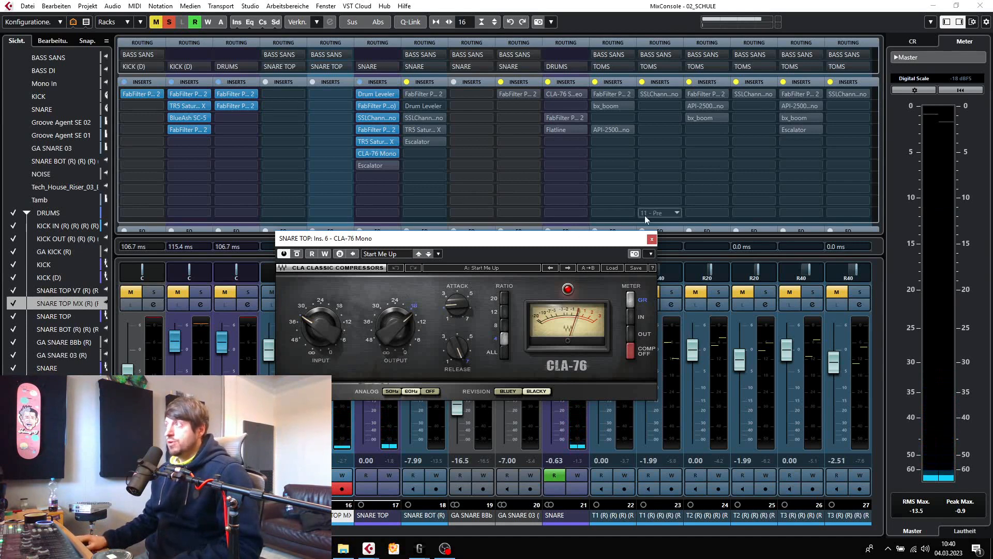
pyautogui.click(651, 239)
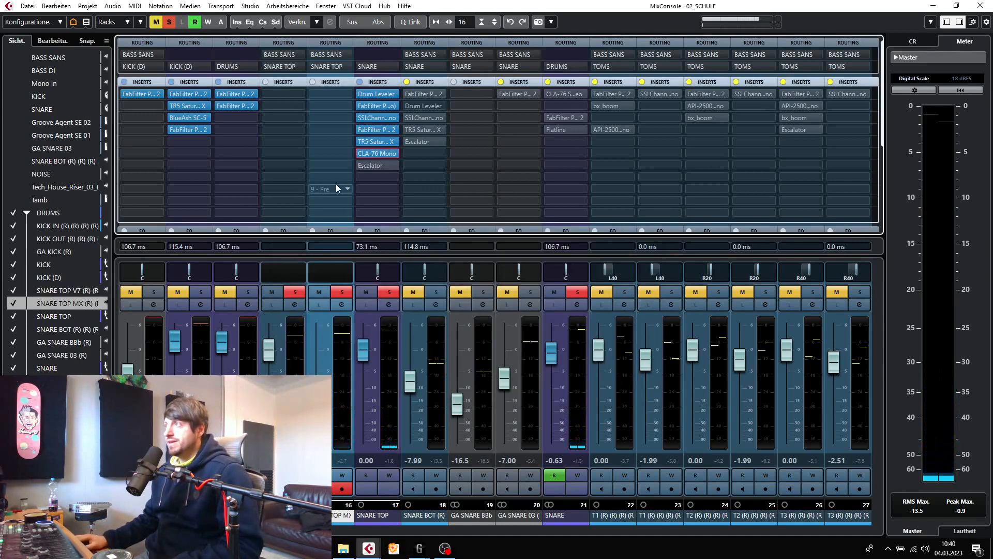
# - Reactivate Snare Top's Escalator, A/B it twice with bypass during playback, and close it
pyautogui.click(361, 166)
pyautogui.click(371, 165)
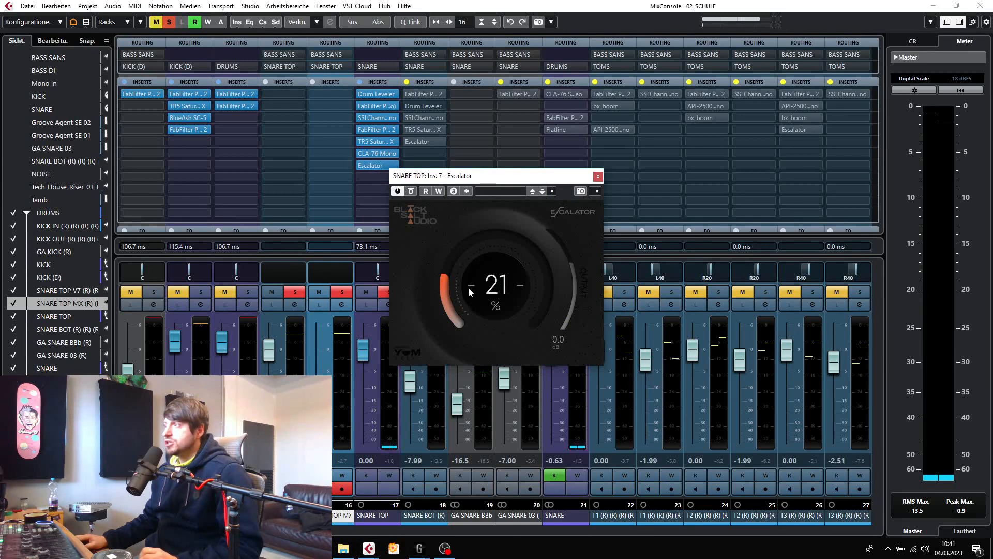
pyautogui.press('space')
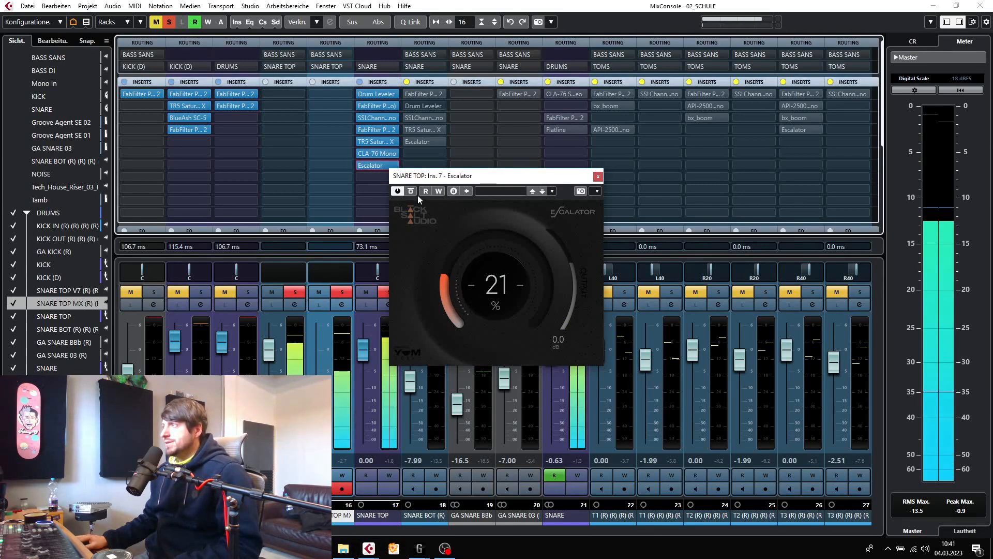
pyautogui.click(411, 191)
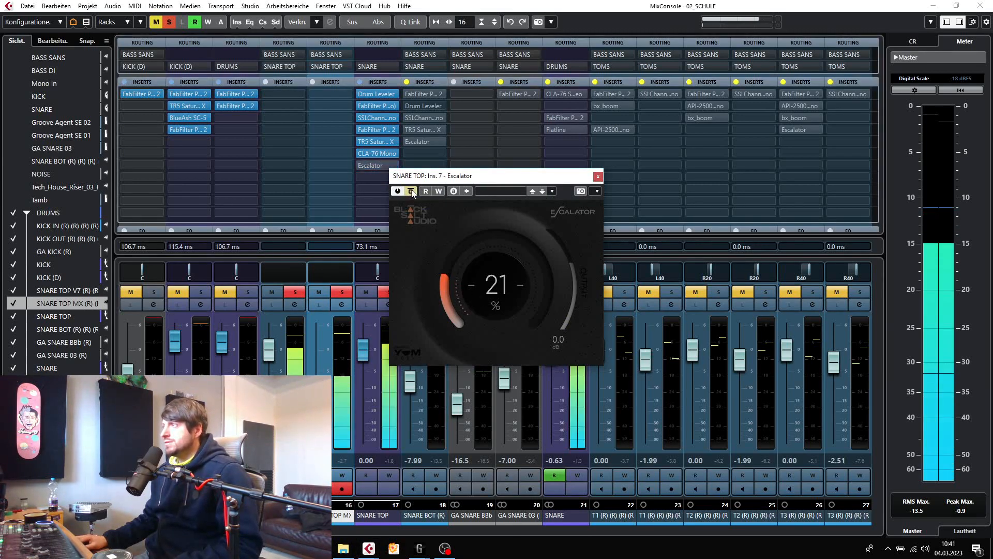
pyautogui.click(411, 191)
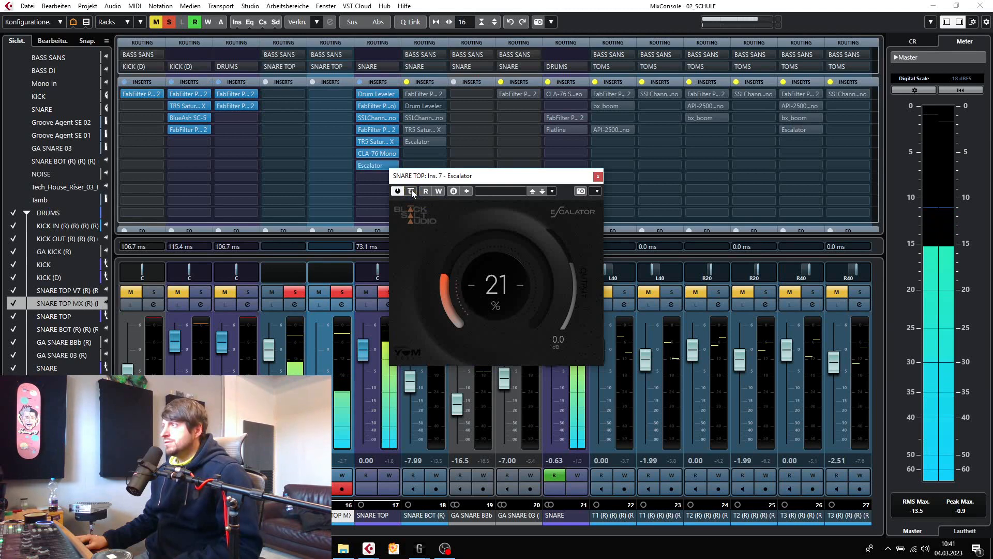
pyautogui.click(411, 192)
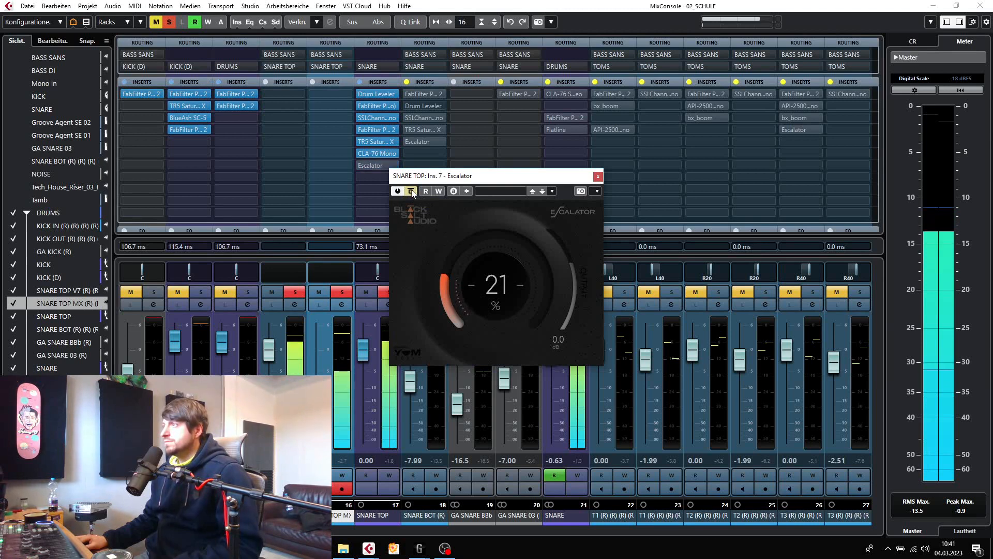
pyautogui.click(411, 191)
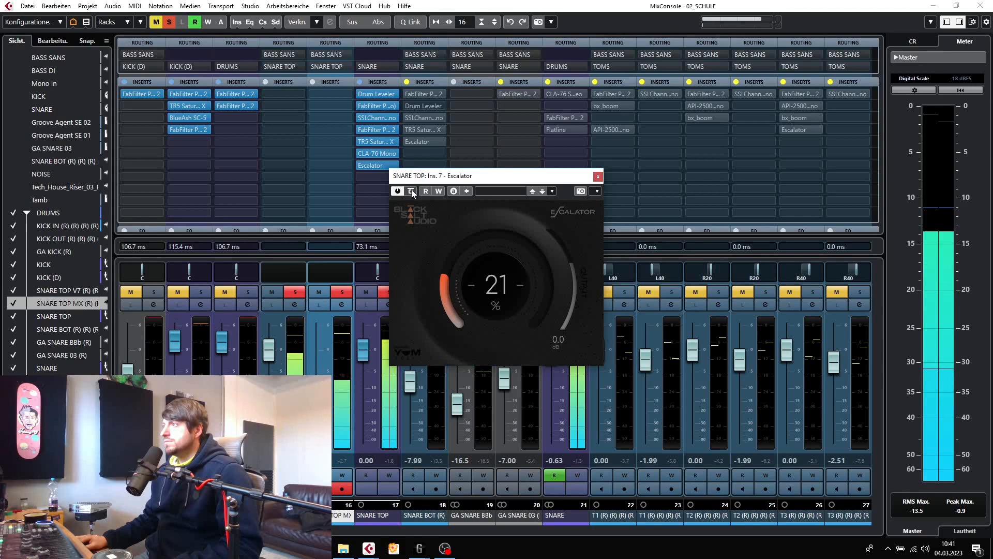
pyautogui.click(598, 177)
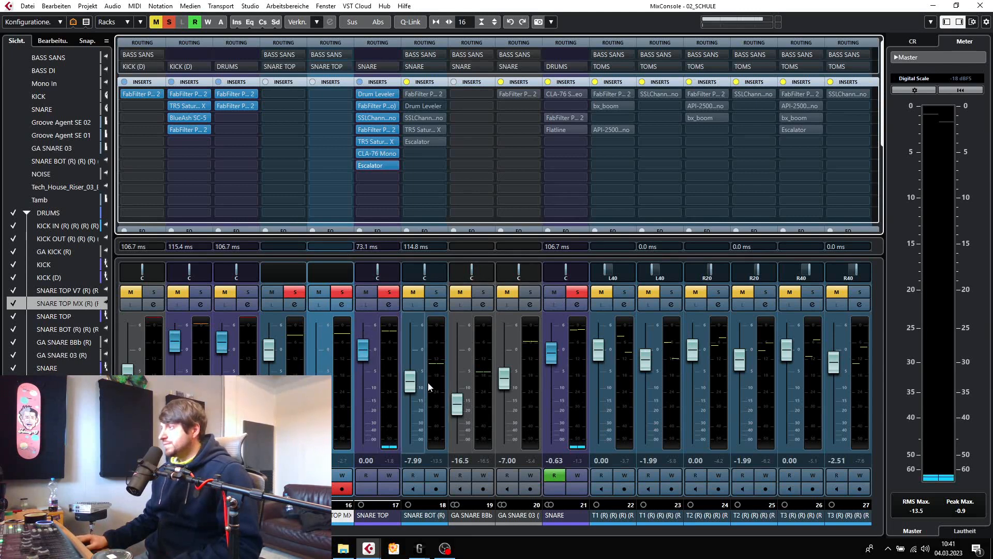
# - Solo SNARE BOT alone, unsoloing the Snare Top channels, and start playback
pyautogui.click(437, 293)
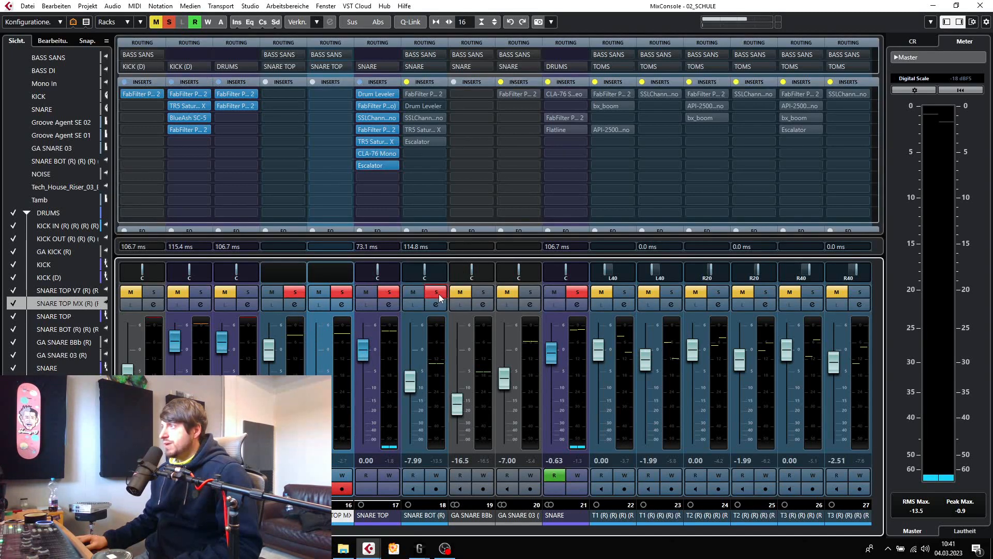
pyautogui.click(369, 294)
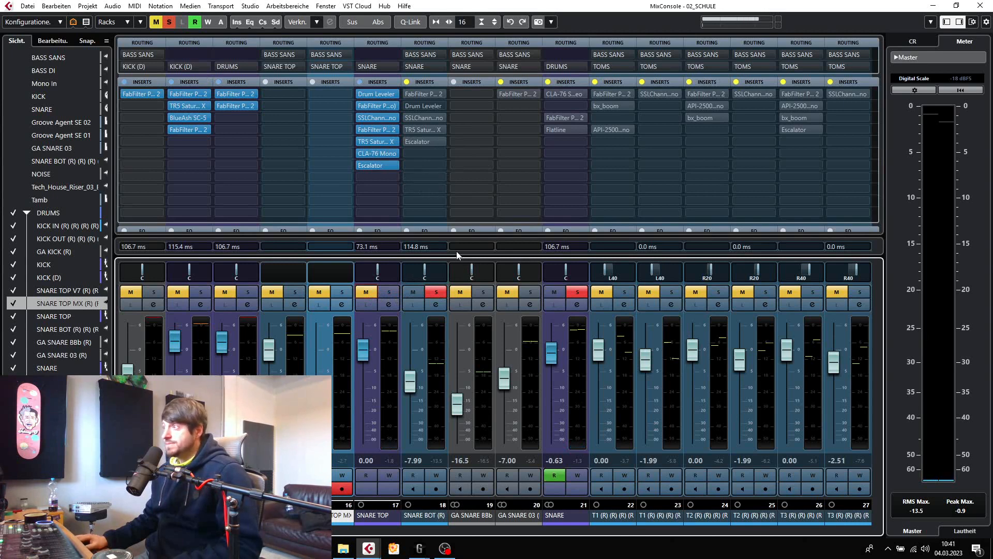
pyautogui.press('space')
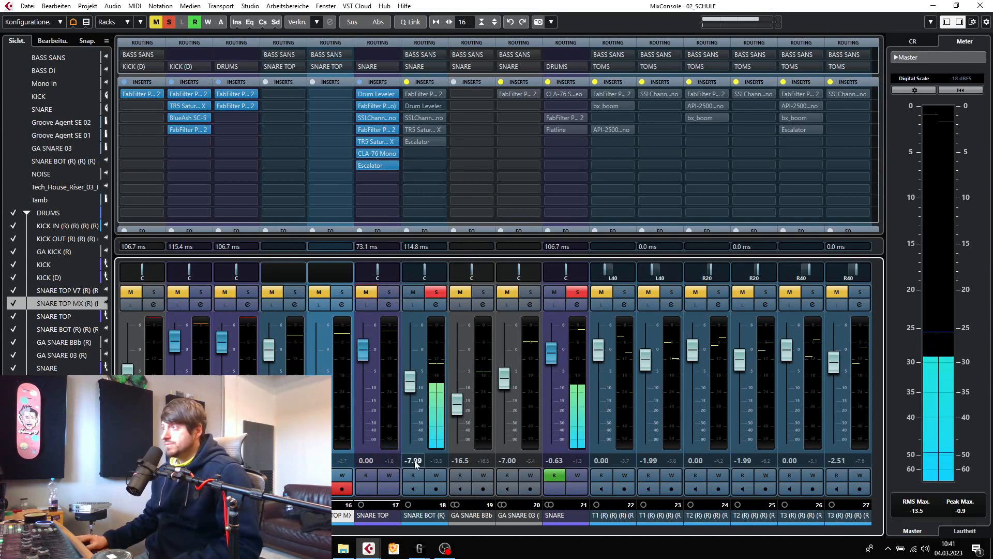
# - Set the SNARE BOT fader level to -8.00 dB
pyautogui.moveTo(410, 382); pyautogui.dragTo(412, 350)
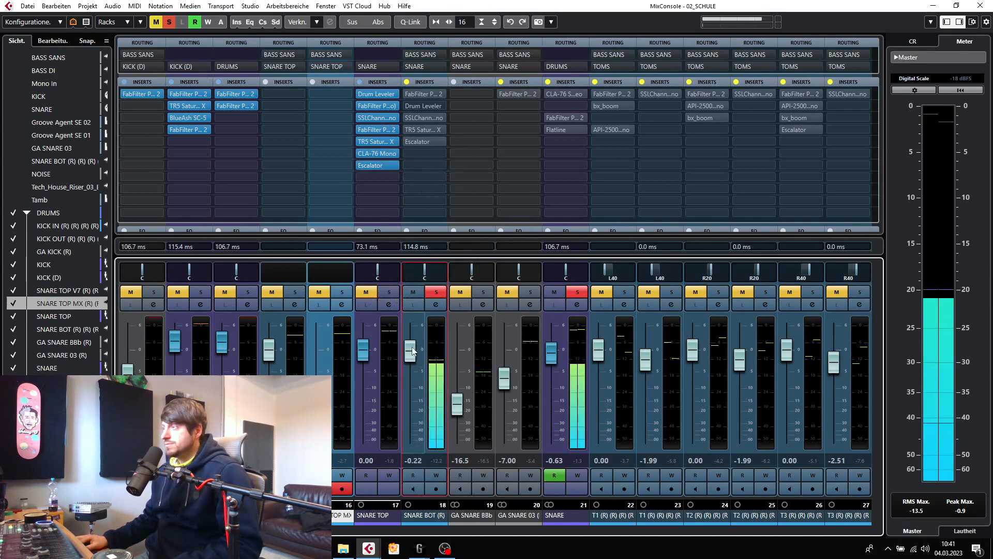
pyautogui.click(413, 460)
pyautogui.write('-8')
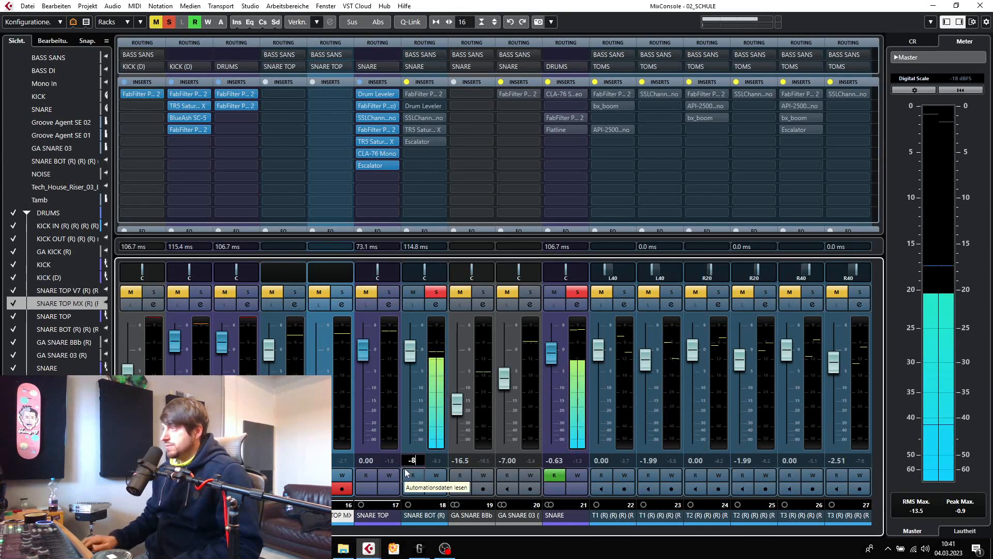
pyautogui.press('Return')
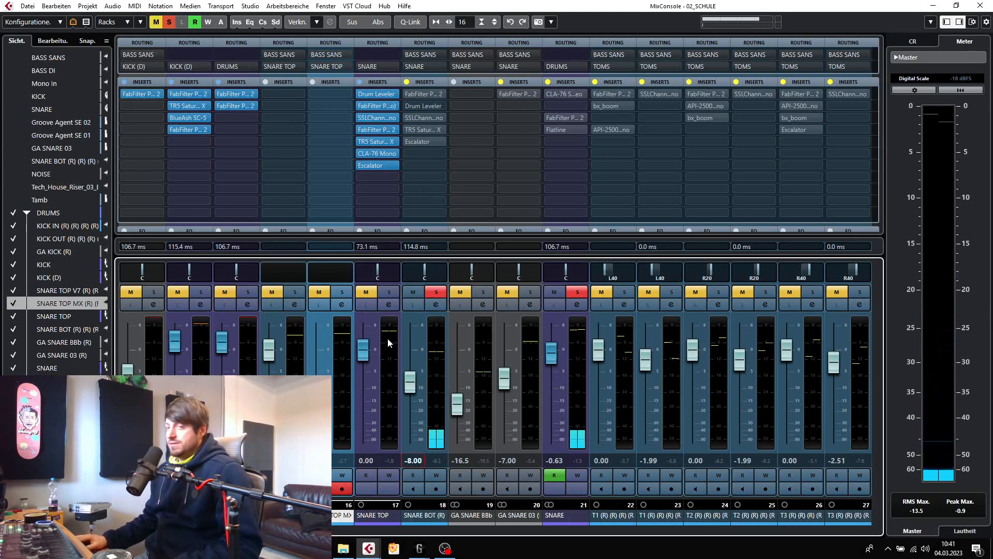
pyautogui.click(408, 94)
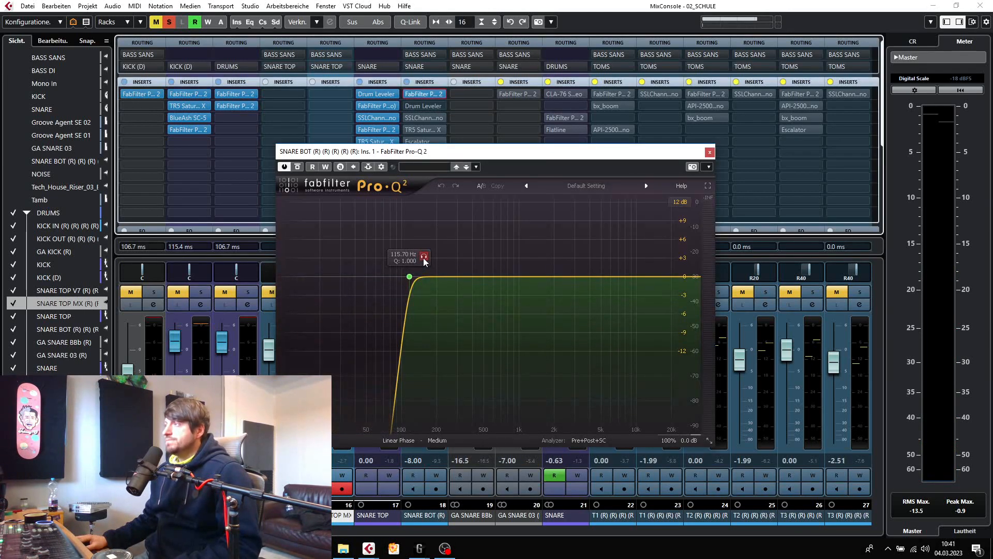
pyautogui.press('space')
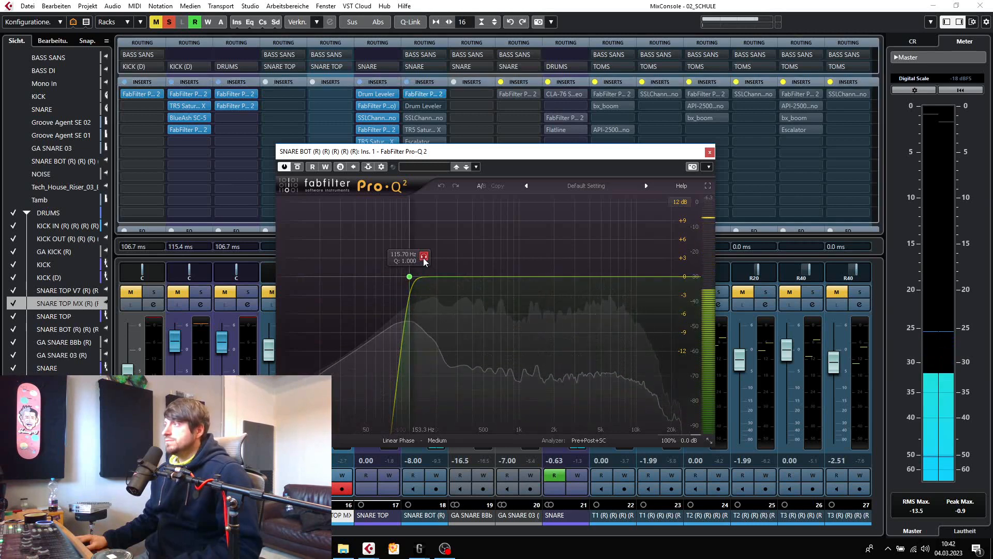
pyautogui.press('space')
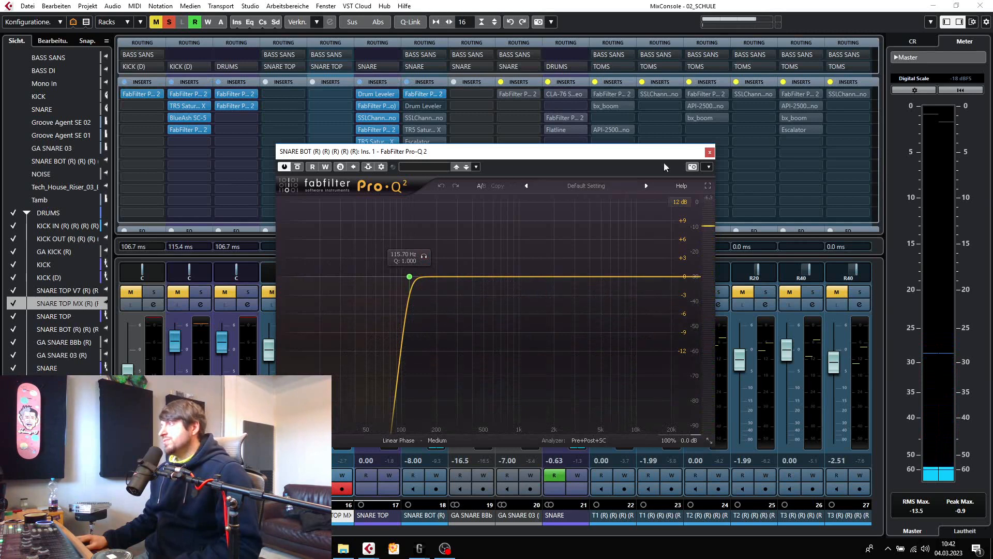
pyautogui.click(710, 152)
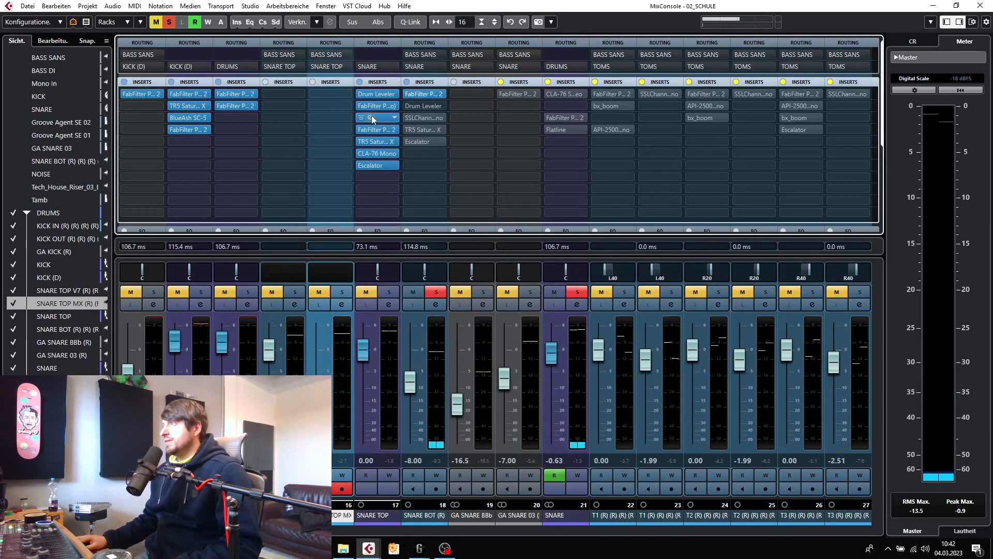
pyautogui.click(419, 118)
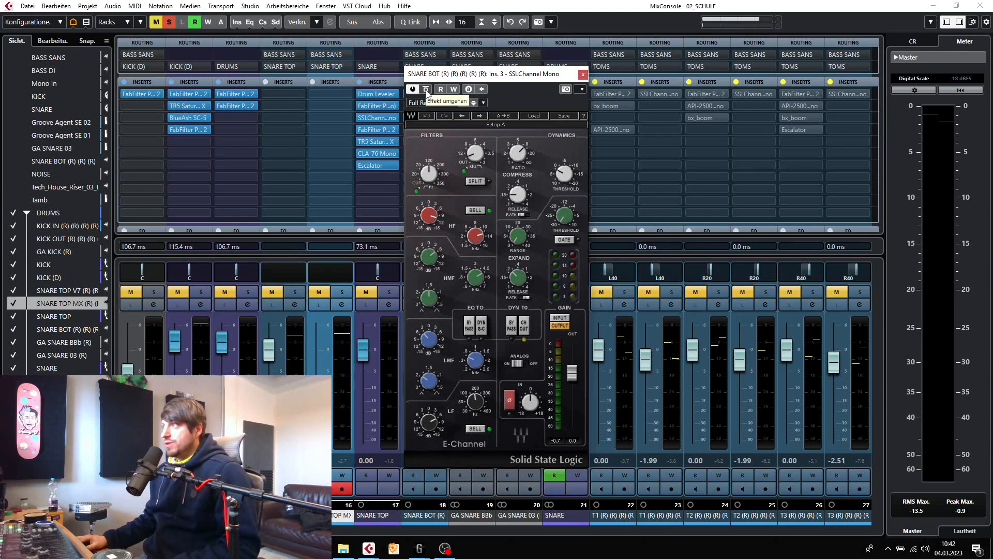
pyautogui.press('space')
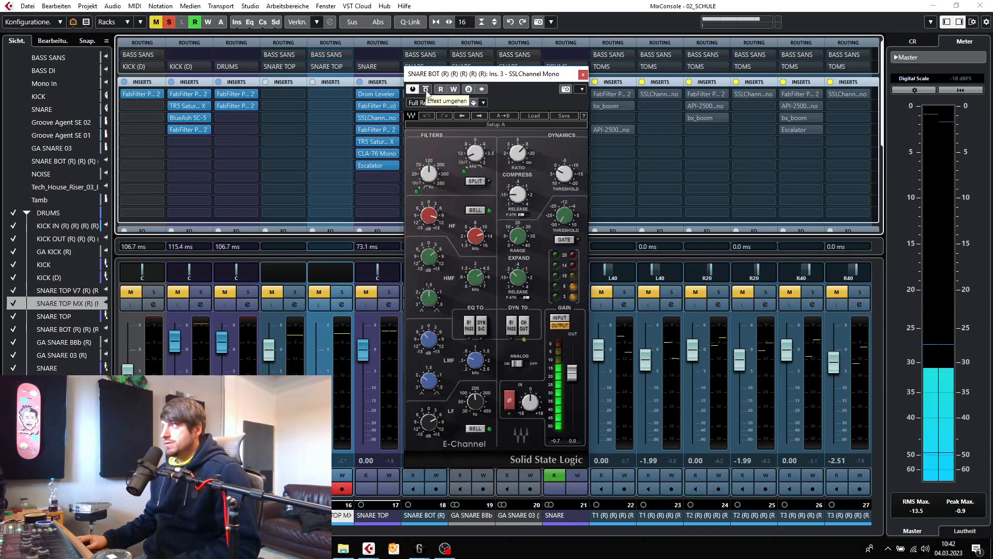
pyautogui.click(426, 90)
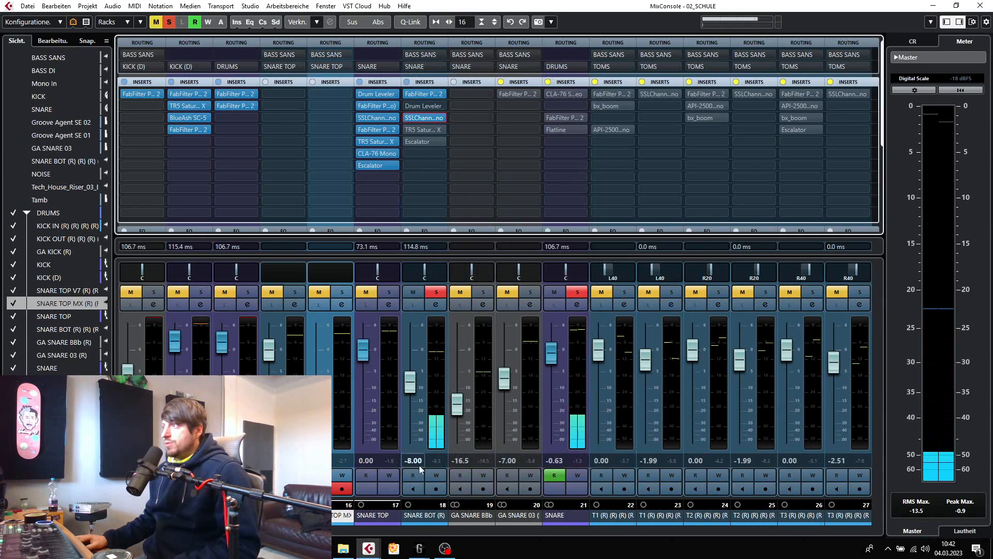
pyautogui.click(413, 460)
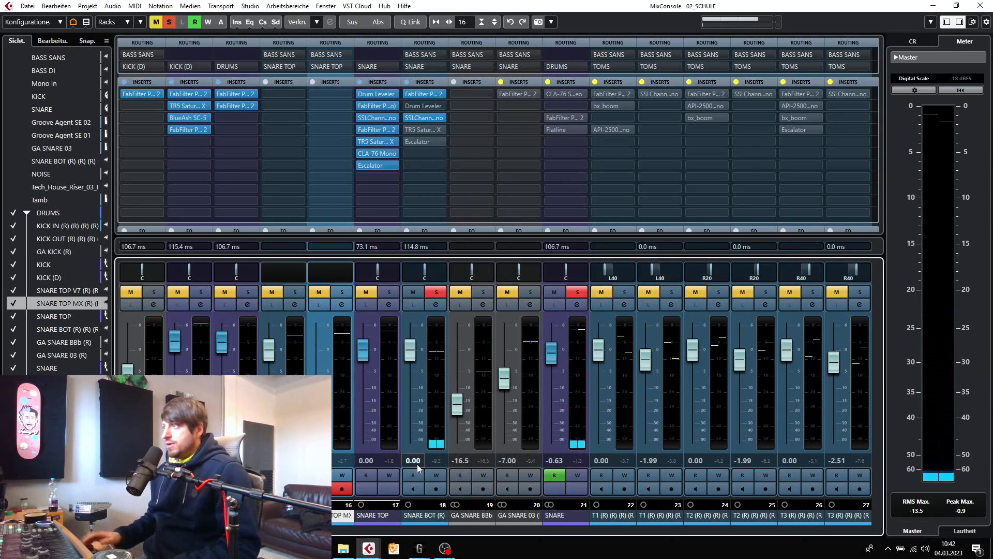
pyautogui.write('0')
pyautogui.press('Return')
pyautogui.click(418, 117)
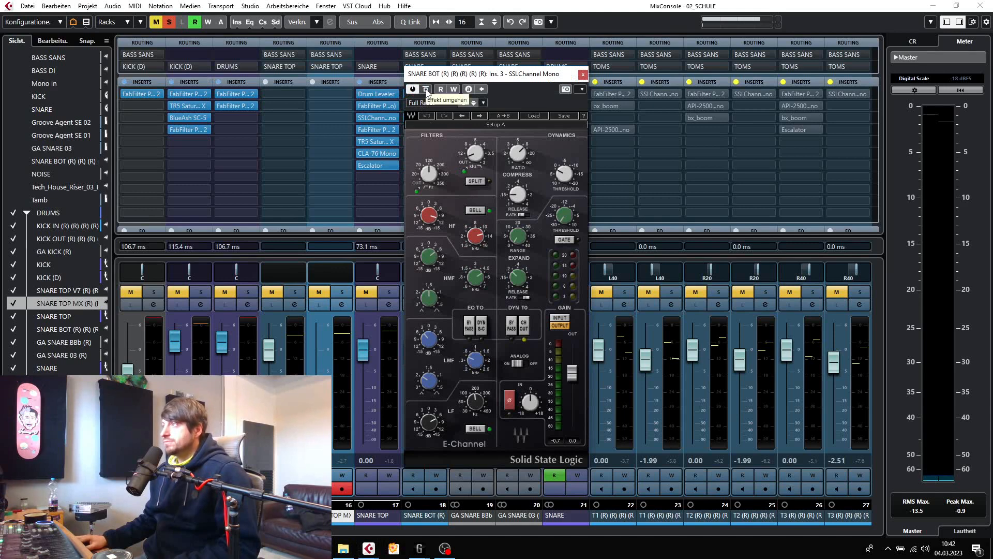
pyautogui.press('space')
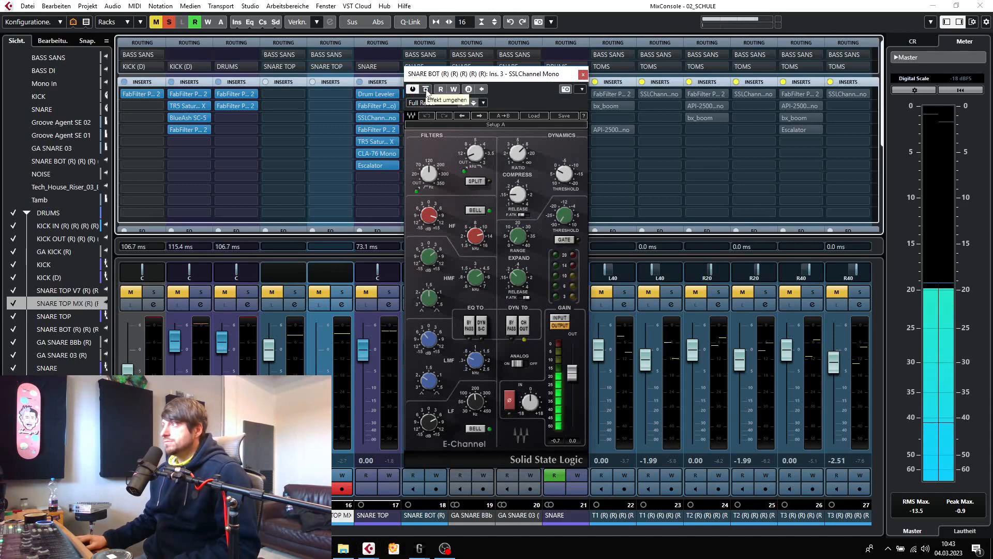
pyautogui.click(426, 90)
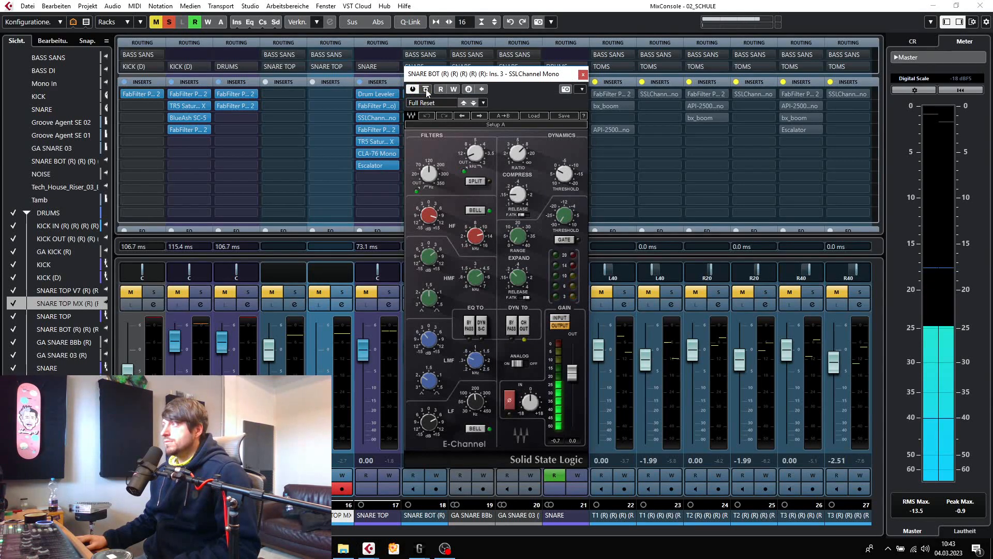
pyautogui.click(583, 74)
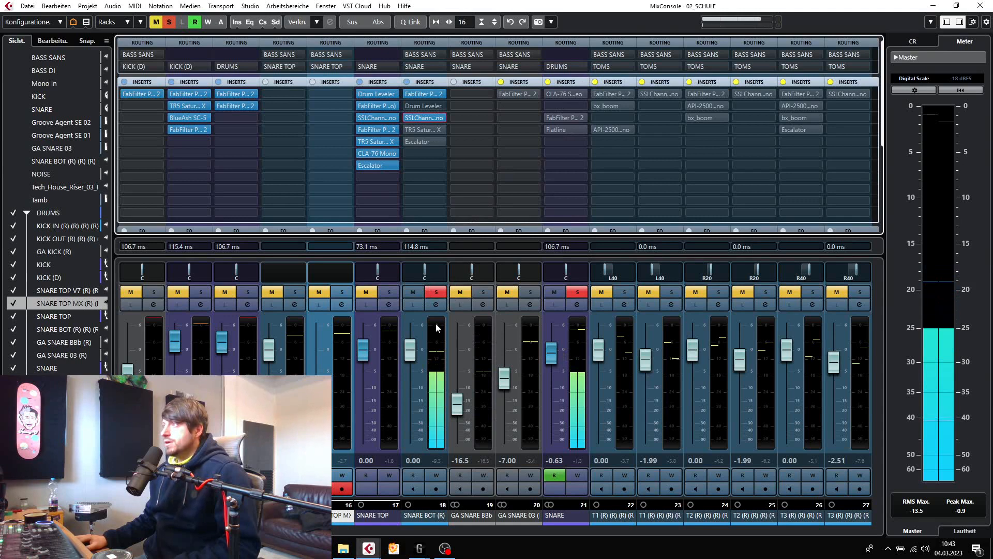
pyautogui.click(414, 460)
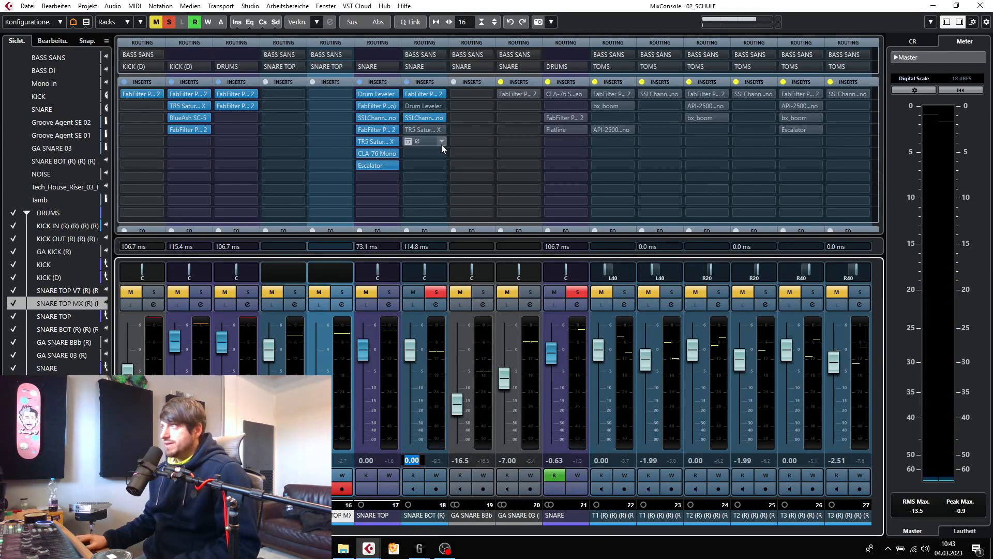
pyautogui.click(420, 117)
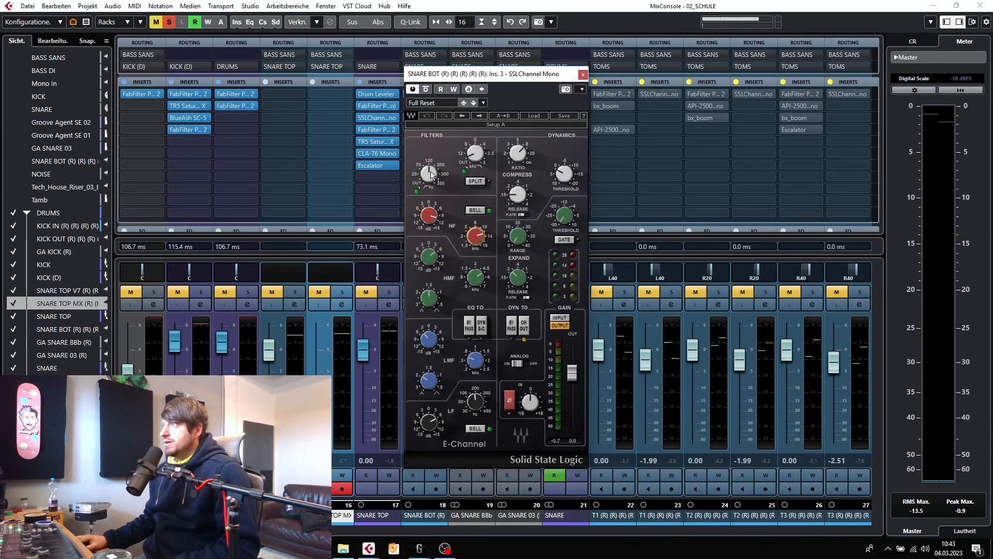
pyautogui.moveTo(431, 175)
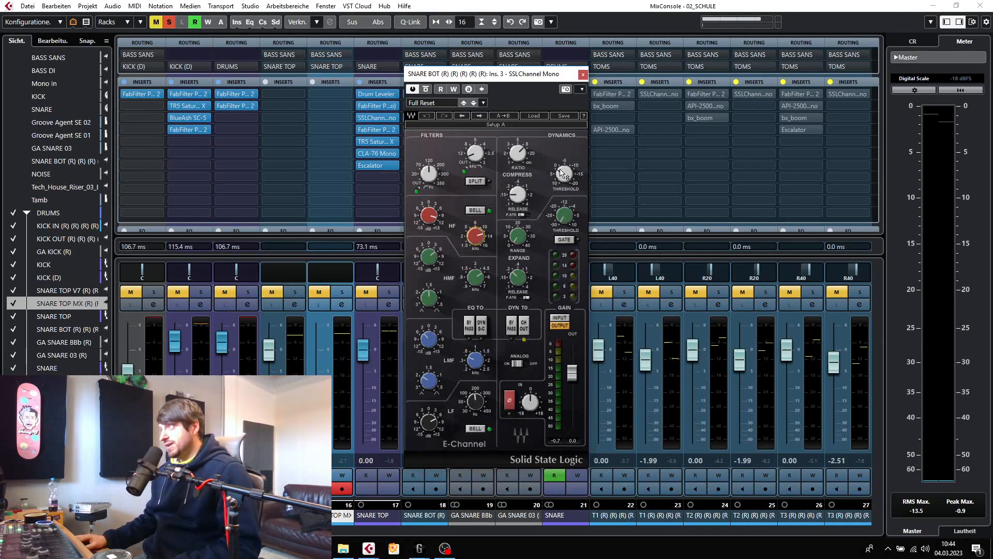
pyautogui.moveTo(516, 154)
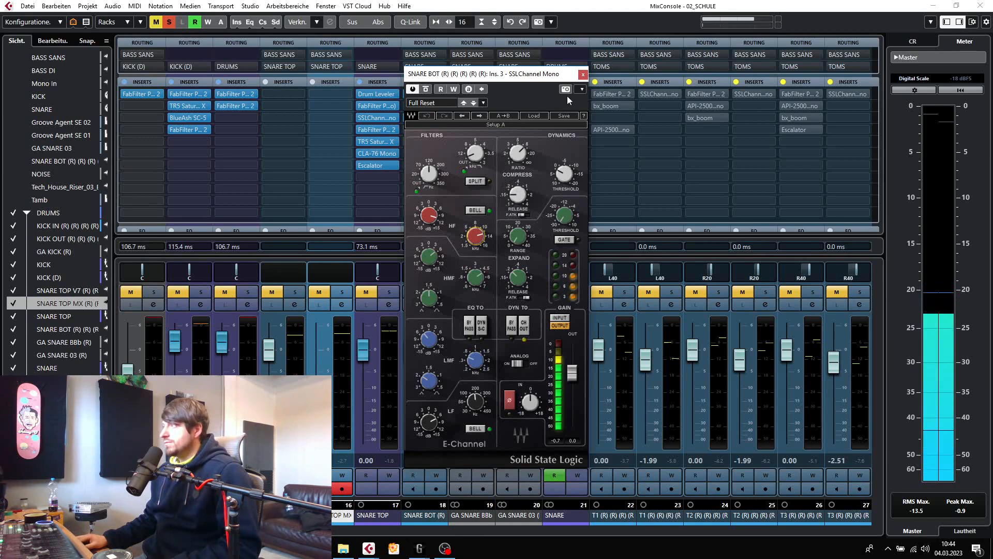
# - Close SSLChannel, A/B SNARE BOT's TR5 Saturator X with bypass, then bring up its Escalator at 10%
pyautogui.click(584, 74)
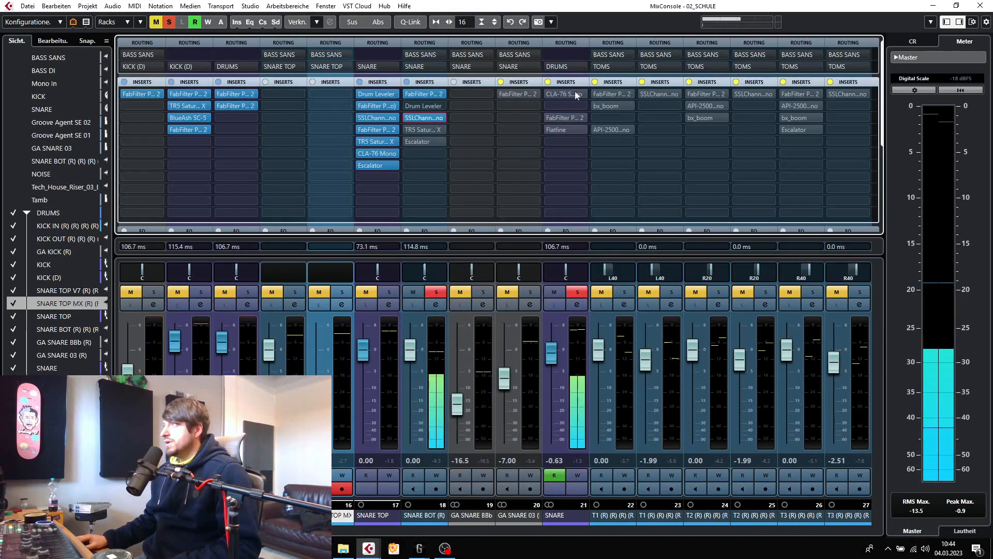
pyautogui.click(417, 129)
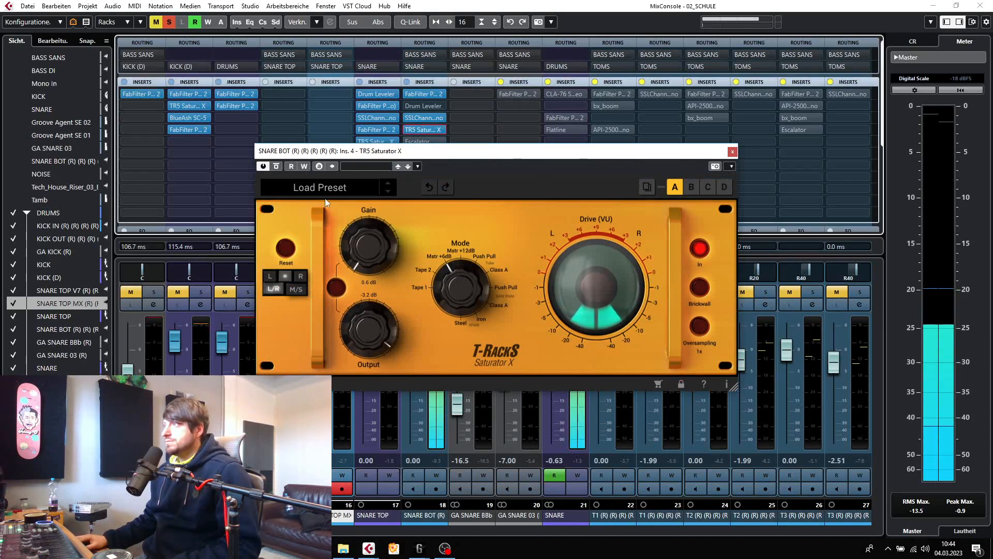
pyautogui.click(277, 166)
pyautogui.click(277, 166)
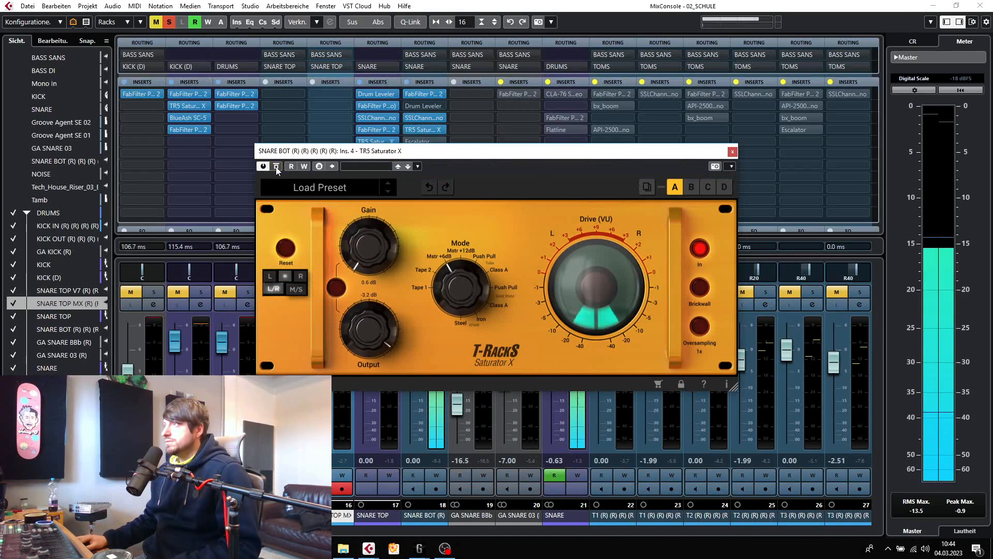
pyautogui.click(732, 152)
pyautogui.click(410, 141)
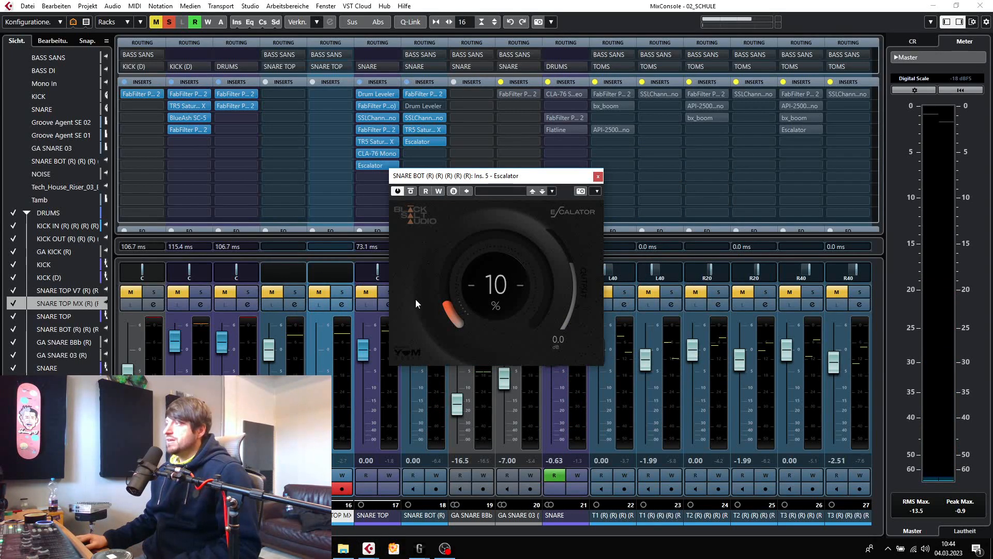
# - A/B the SNARE BOT Escalator with bypass during playback, then close its window
pyautogui.press('space')
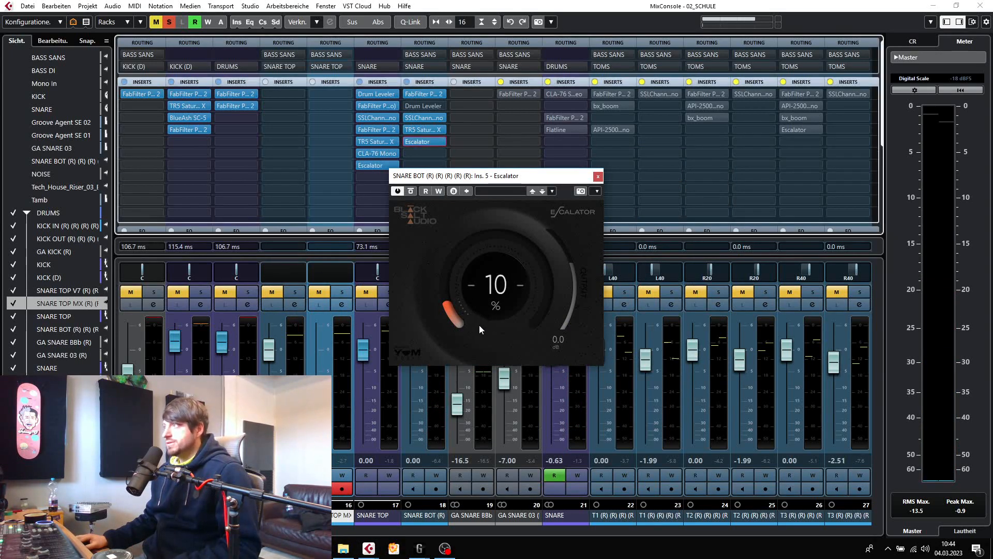
pyautogui.click(411, 191)
pyautogui.click(411, 192)
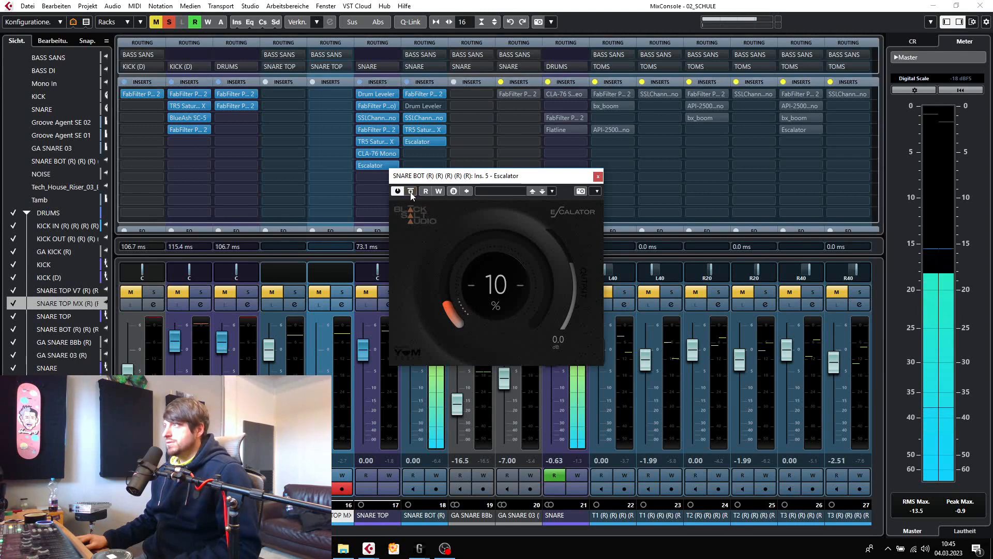
pyautogui.click(598, 177)
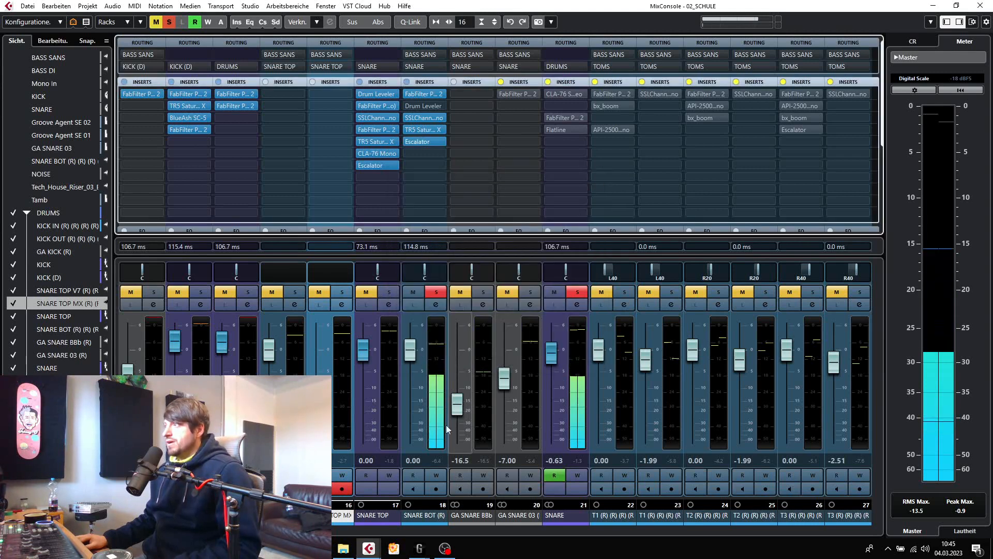
# - Set the SNARE BOT channel volume to -8.00 dB
pyautogui.click(422, 459)
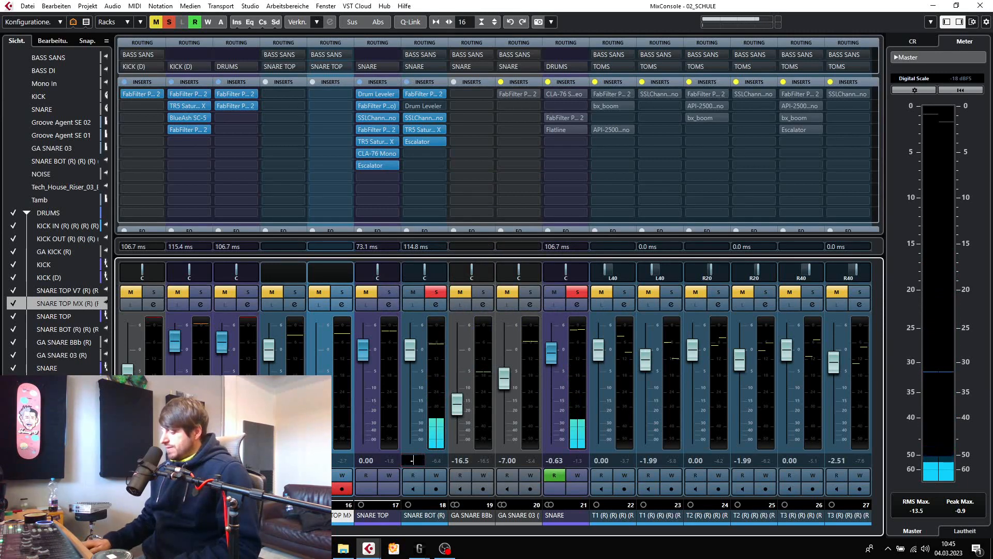
pyautogui.write('-8')
pyautogui.press('Return')
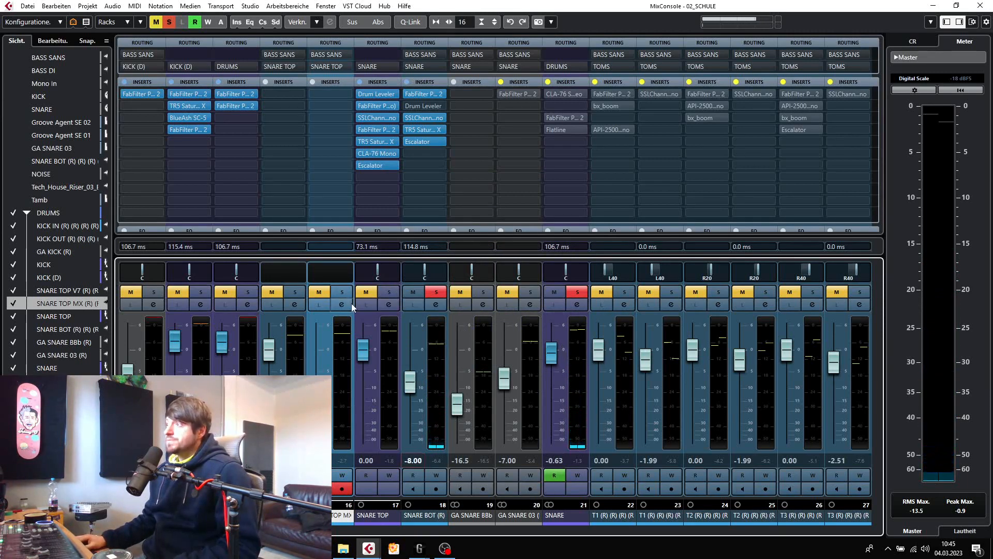
# - Solo SNARE TOP, then bypass and restore all inserts on SNARE and SNARE BOT during playback
pyautogui.click(389, 292)
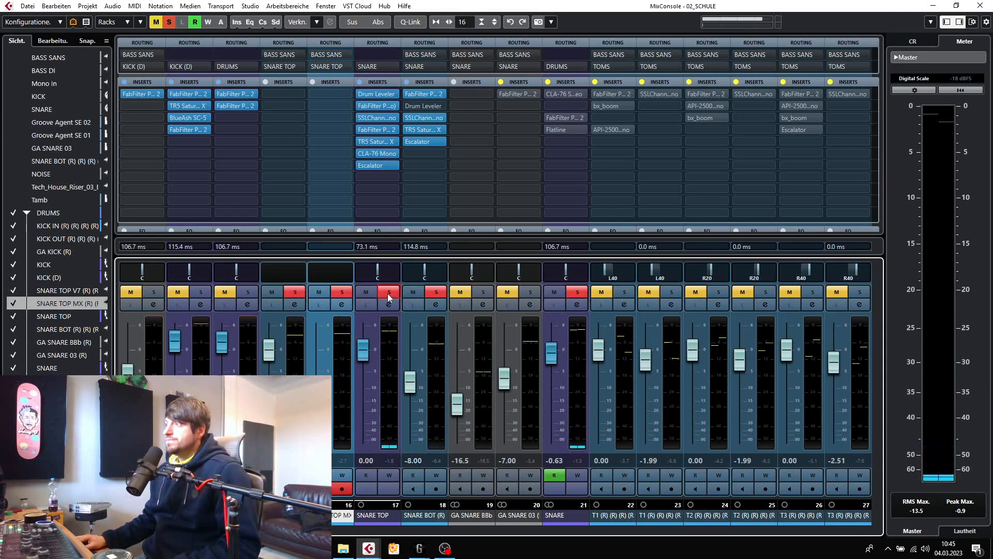
pyautogui.press('space')
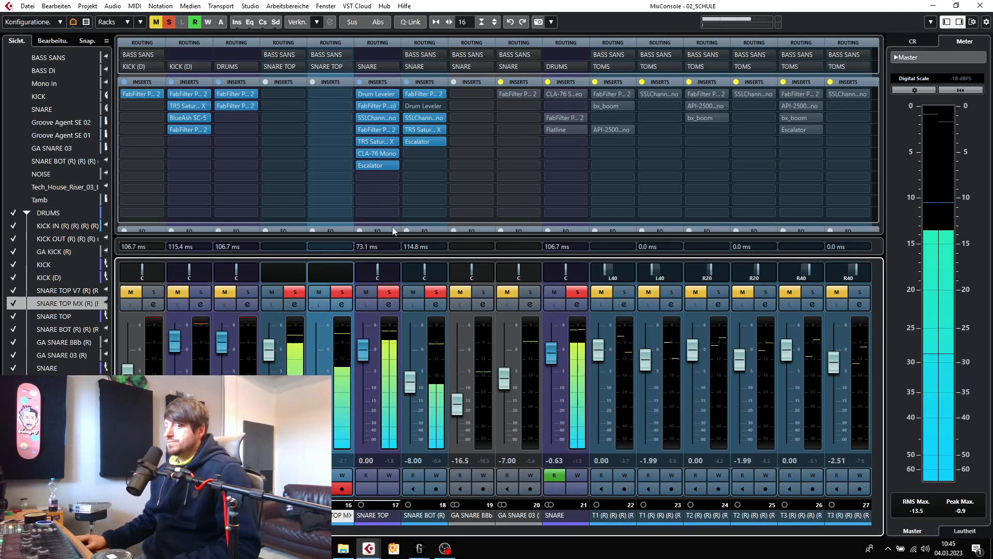
pyautogui.click(360, 82)
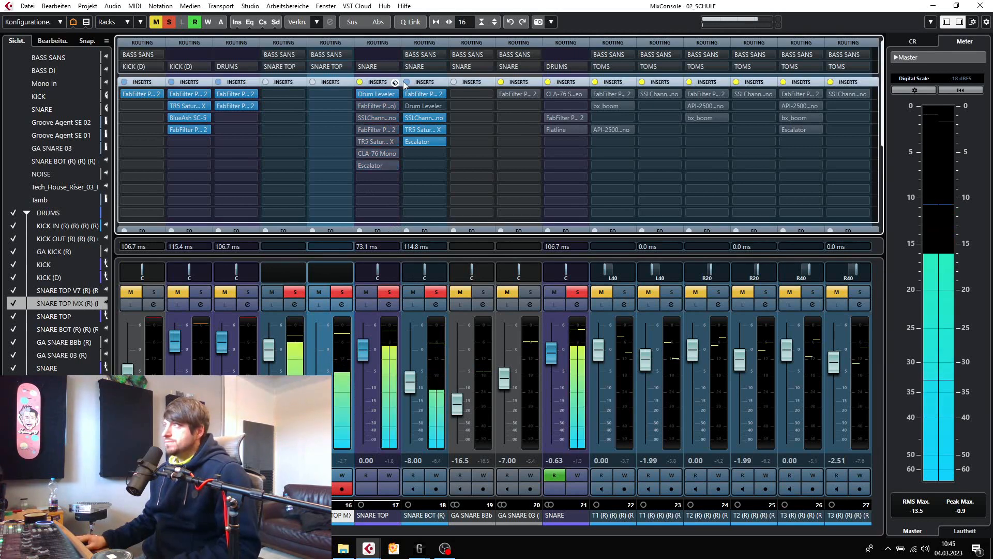
pyautogui.click(406, 82)
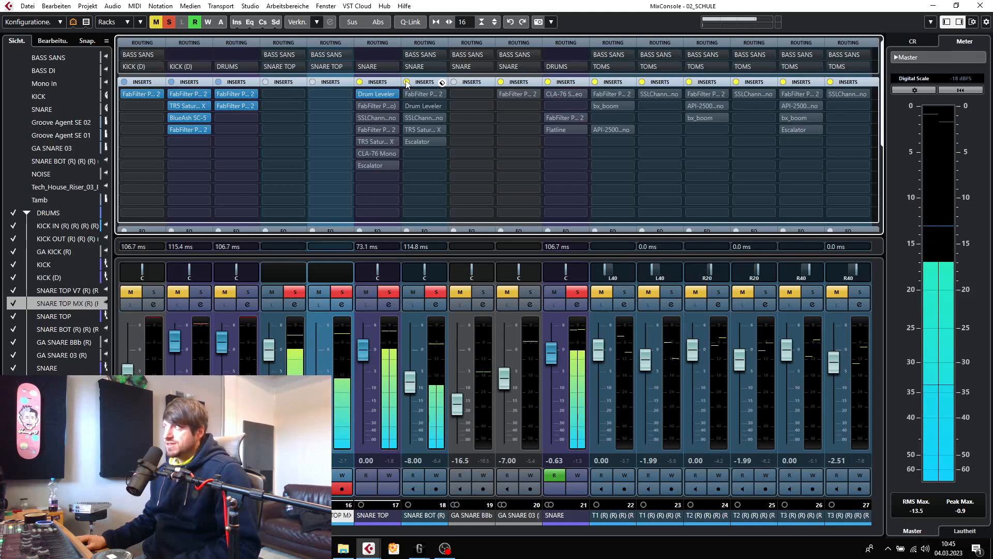
pyautogui.click(406, 82)
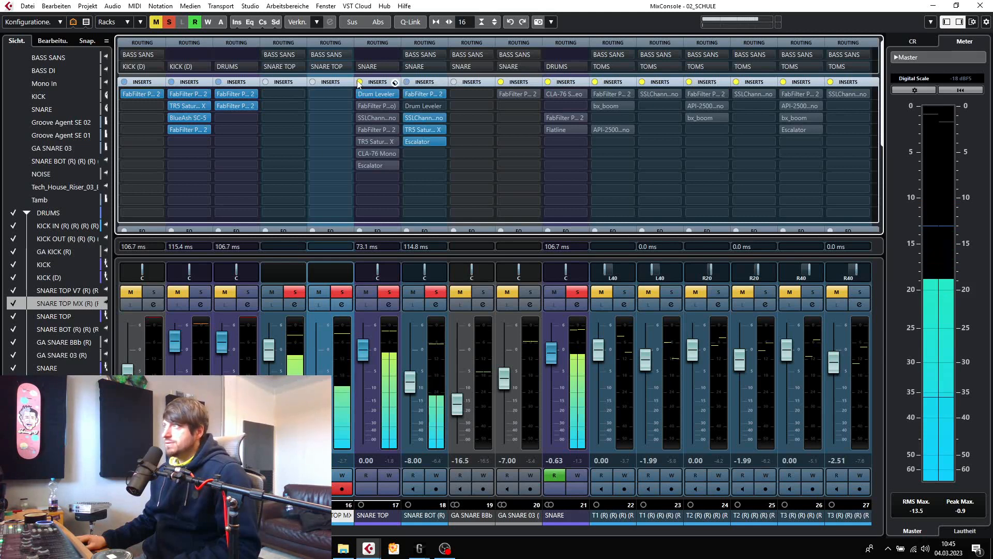
pyautogui.click(360, 82)
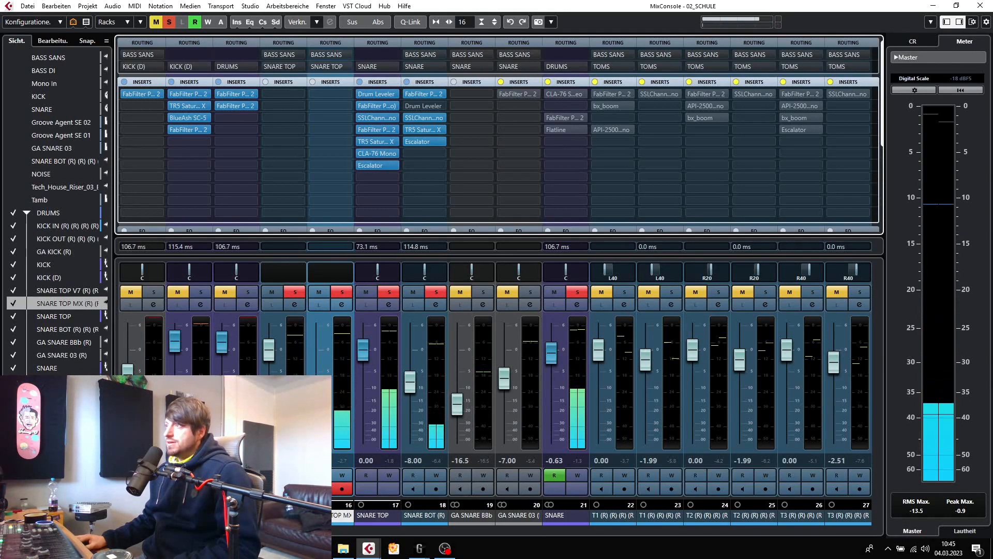
# - Solo the bass and kick channels left of the snares, leaving the third unsoloed, and play
pyautogui.hscroll(-2, 334, 327)
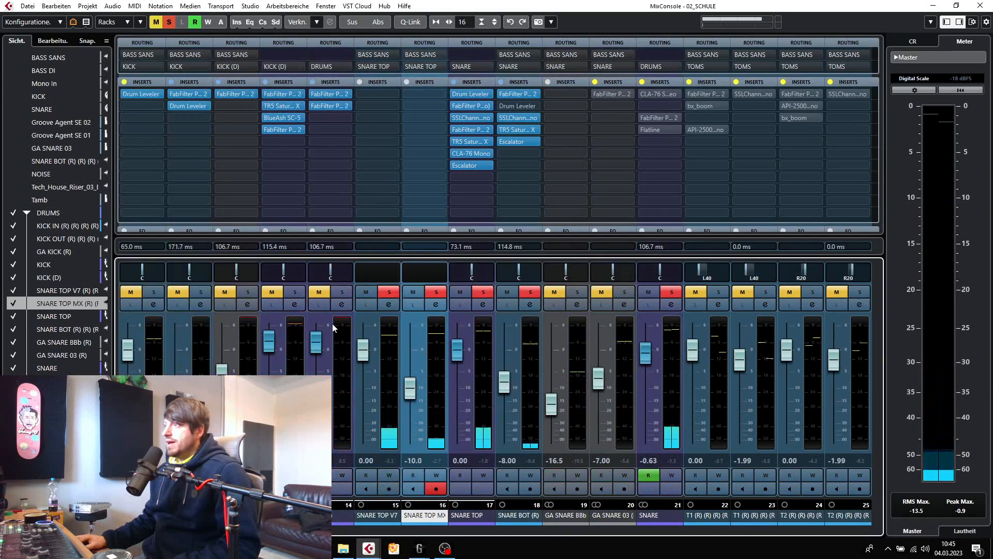
pyautogui.click(342, 293)
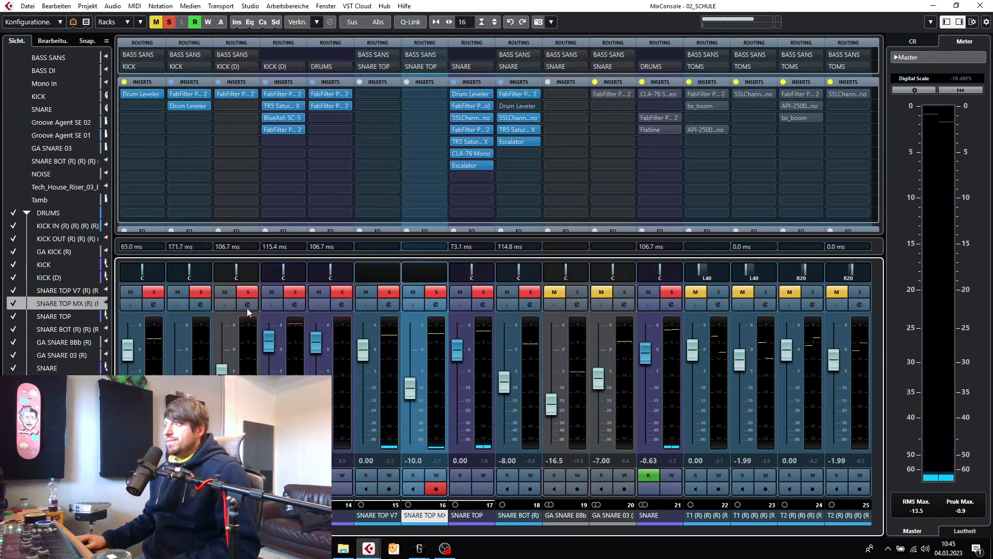
pyautogui.click(221, 293)
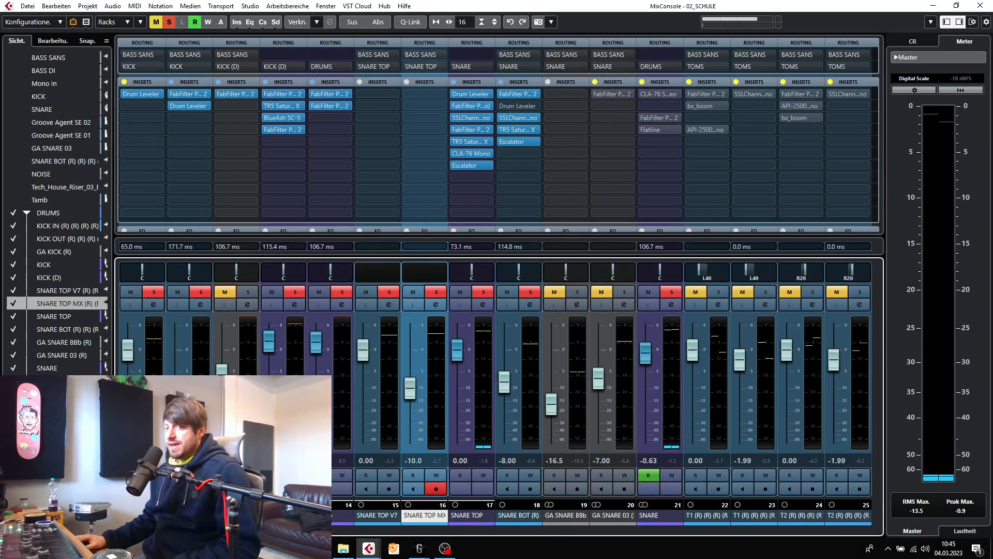
pyautogui.press('space')
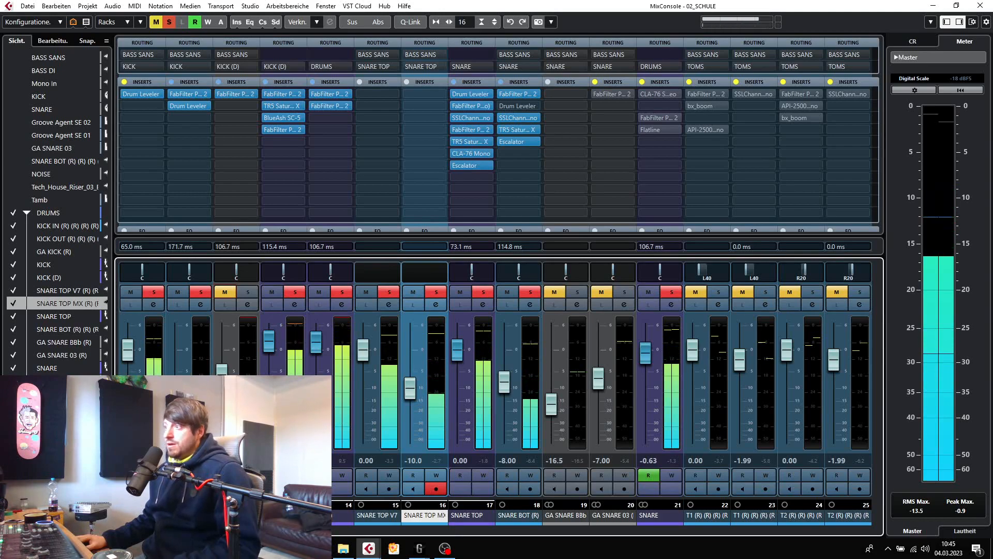
pyautogui.hscroll(2, 497, 388)
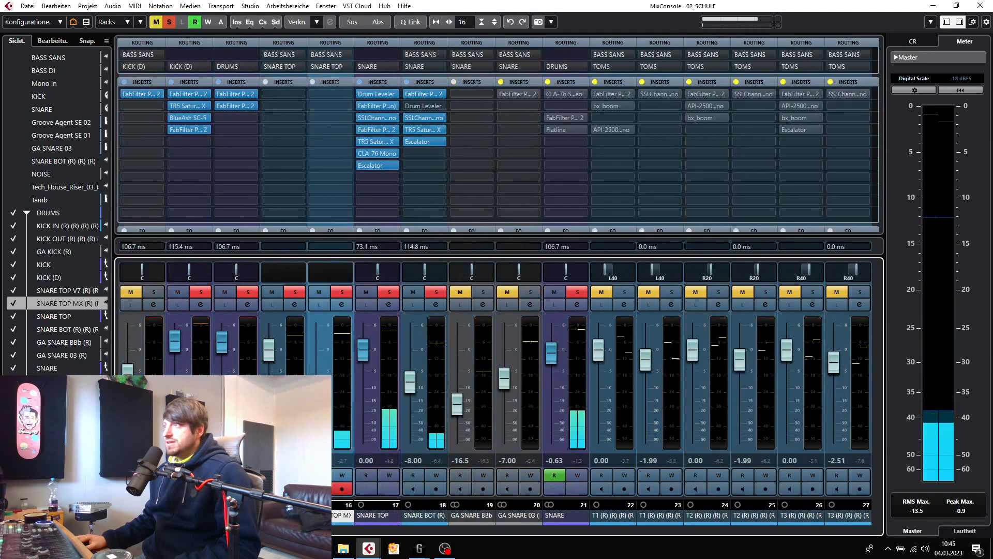